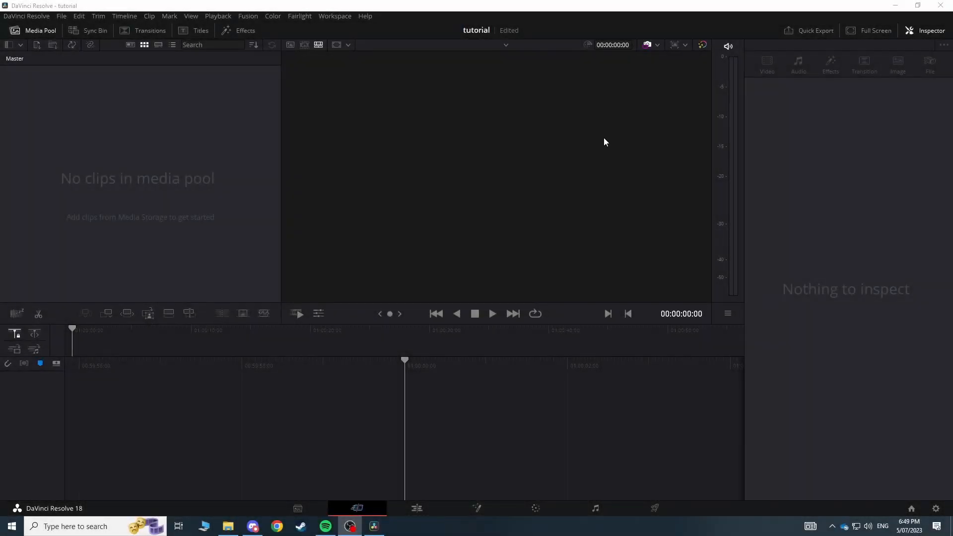
click(594, 5)
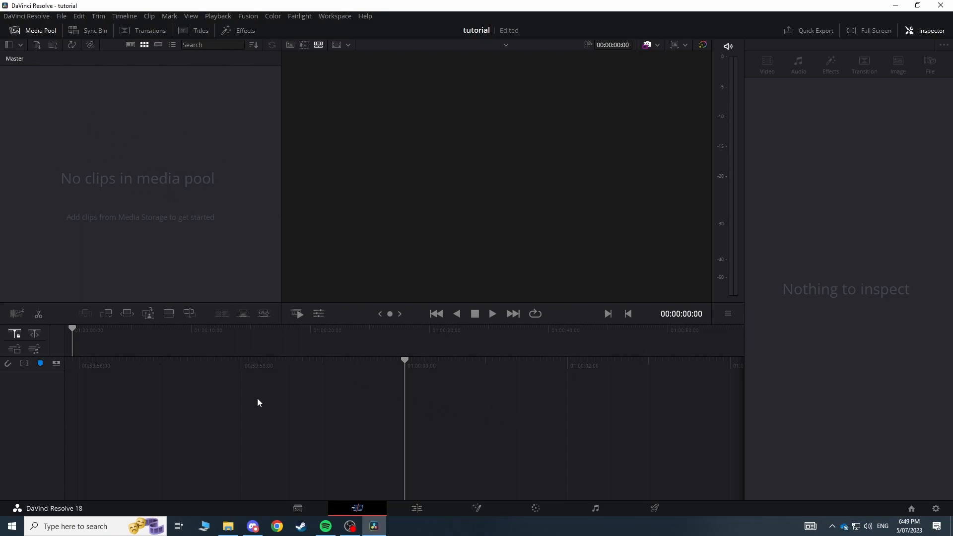
click(227, 526)
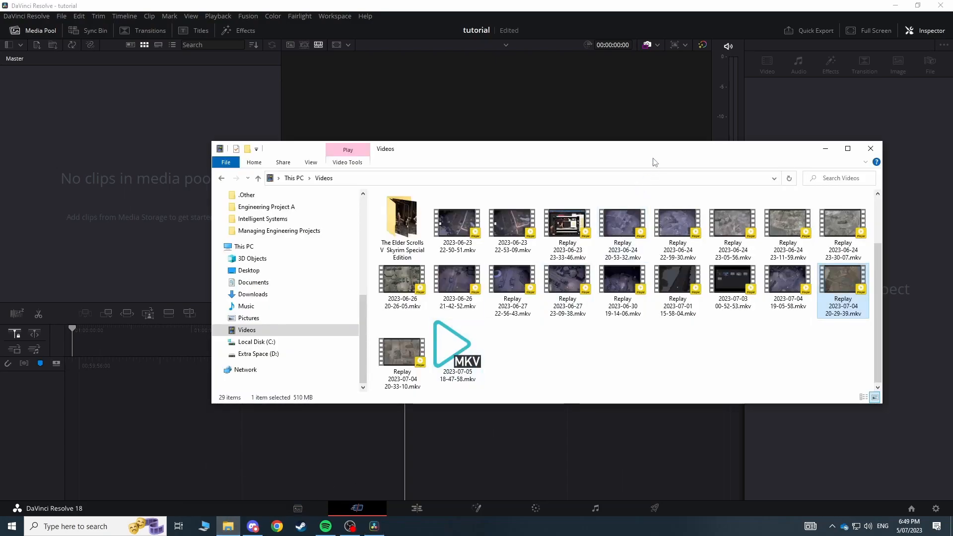
drag(610, 154, 611, 113)
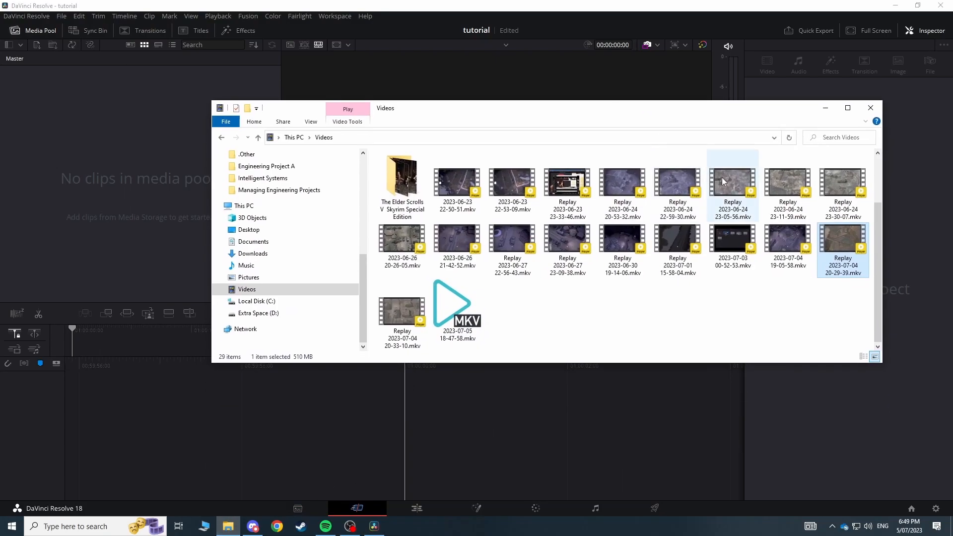
drag(847, 242, 135, 133)
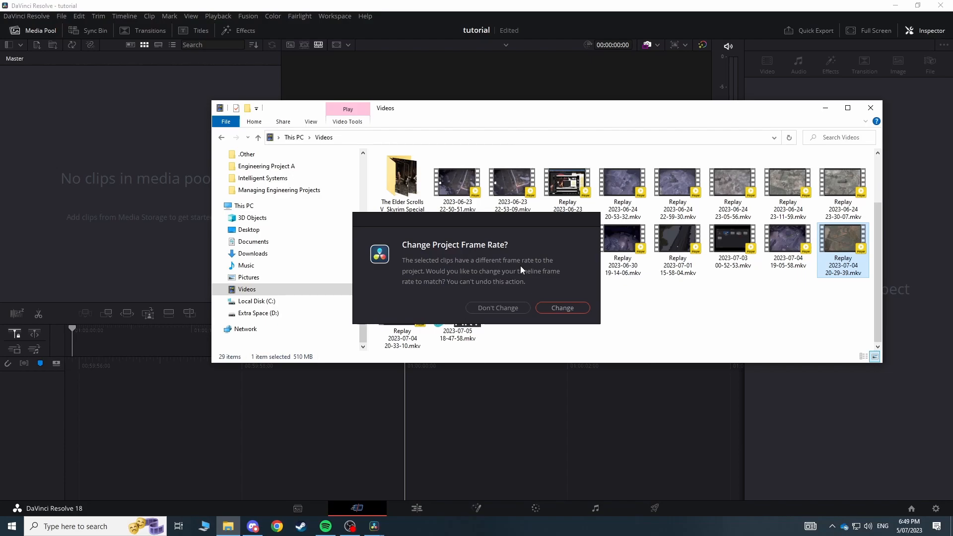
click(563, 308)
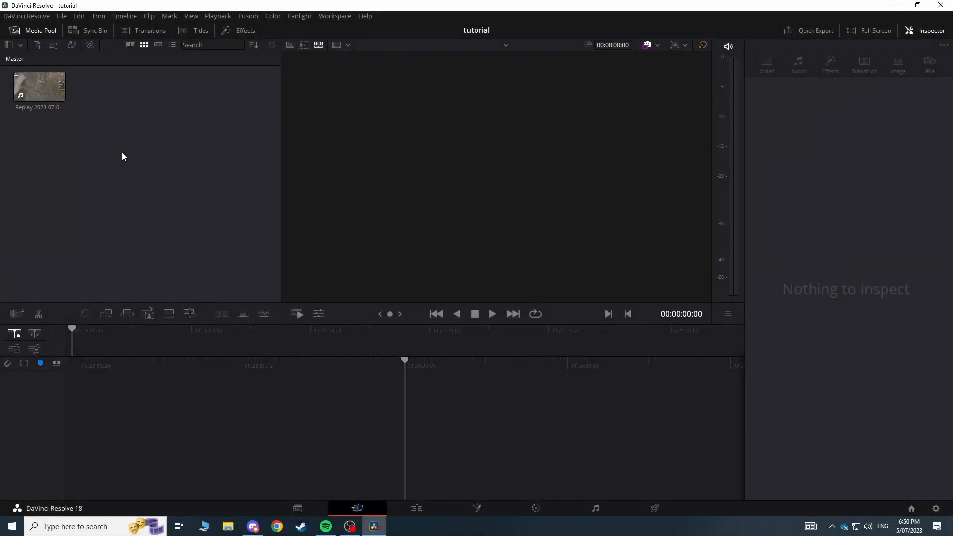
Step: Try organising the replay clip into a new media pool bin named Music, and undo it
right_click(122, 153)
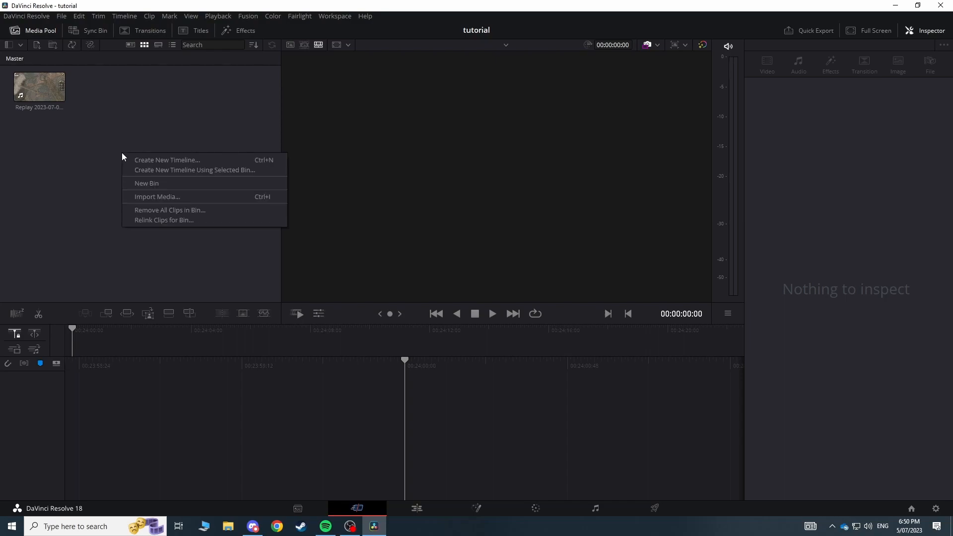
click(149, 183)
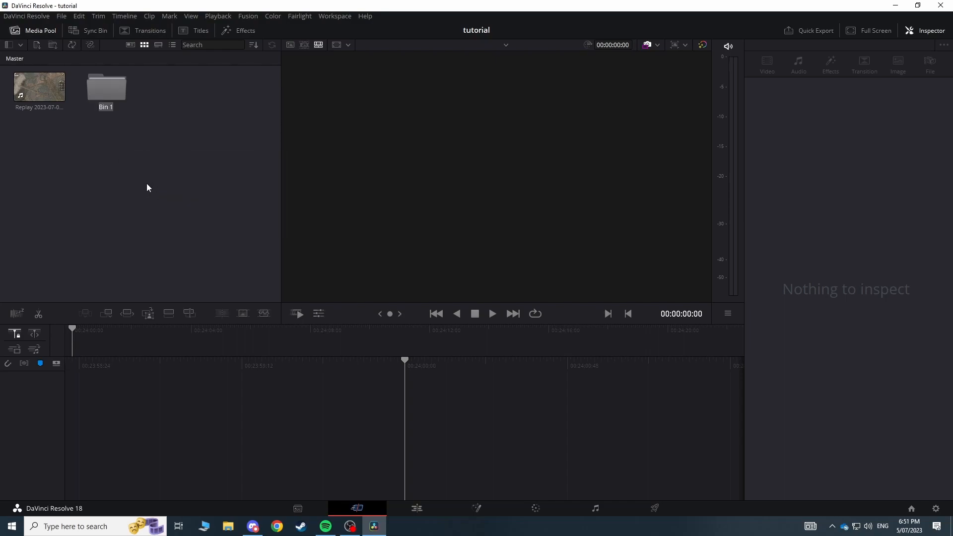
text(Msuic)
key(BackSpace)
key(BackSpace)
key(BackSpace)
key(BackSpace)
text(usic)
key(Return)
drag(38, 92, 109, 90)
key(ctrl+z)
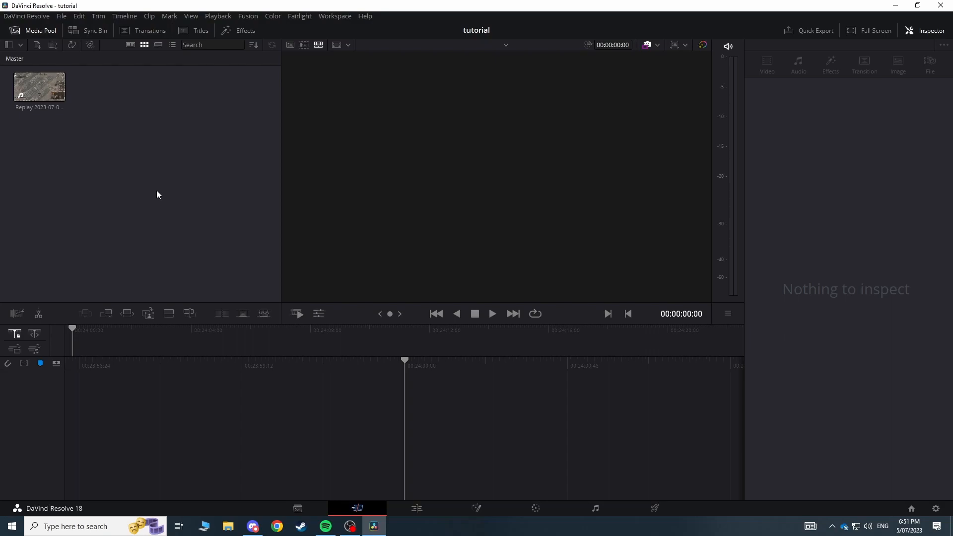
Step: Place the replay clip on a new timeline, split it at 00:00:11:21 and remove the section before the cut
drag(37, 92, 462, 442)
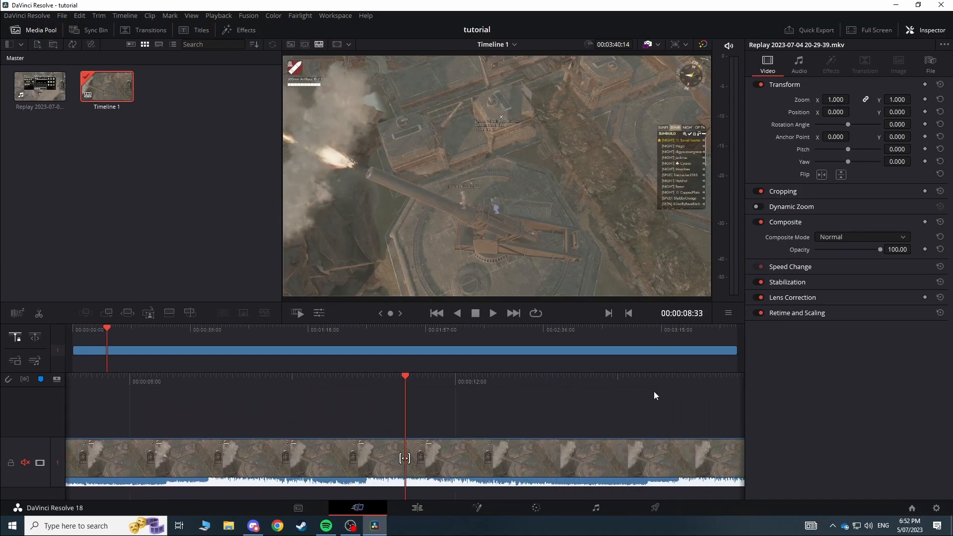
drag(124, 331, 102, 331)
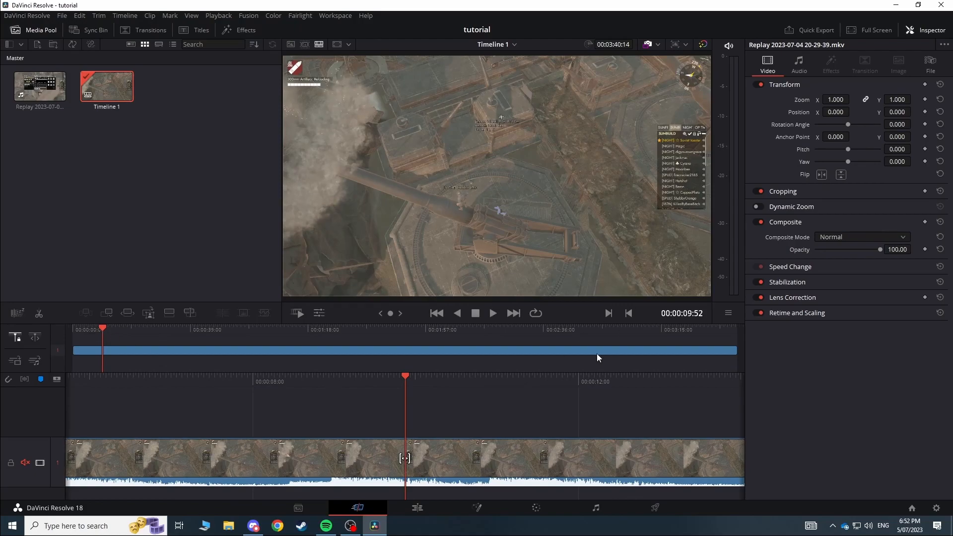
key(space)
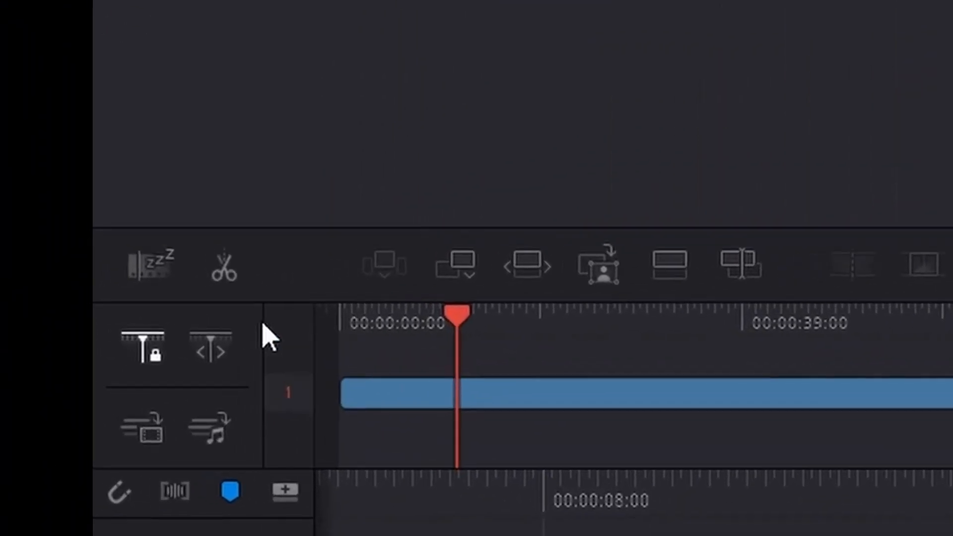
click(66, 308)
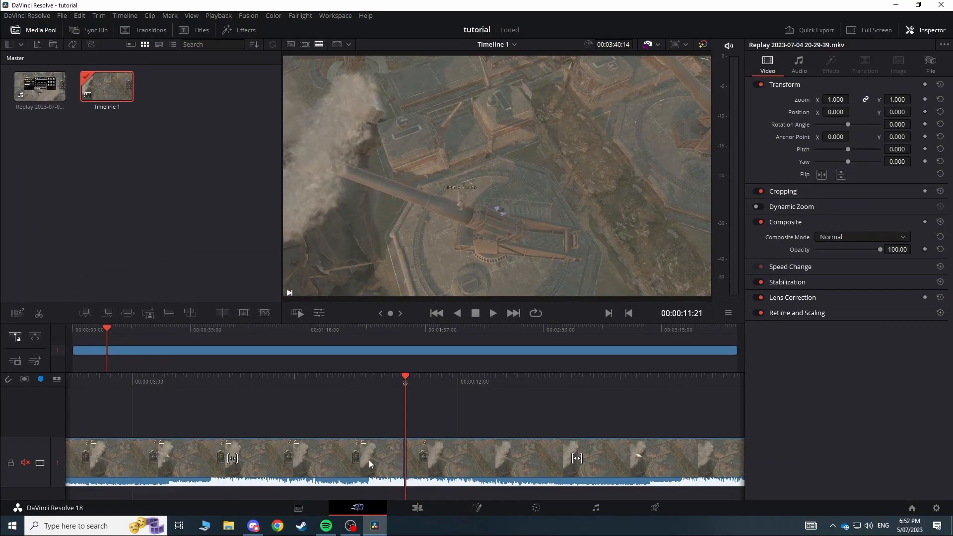
click(550, 516)
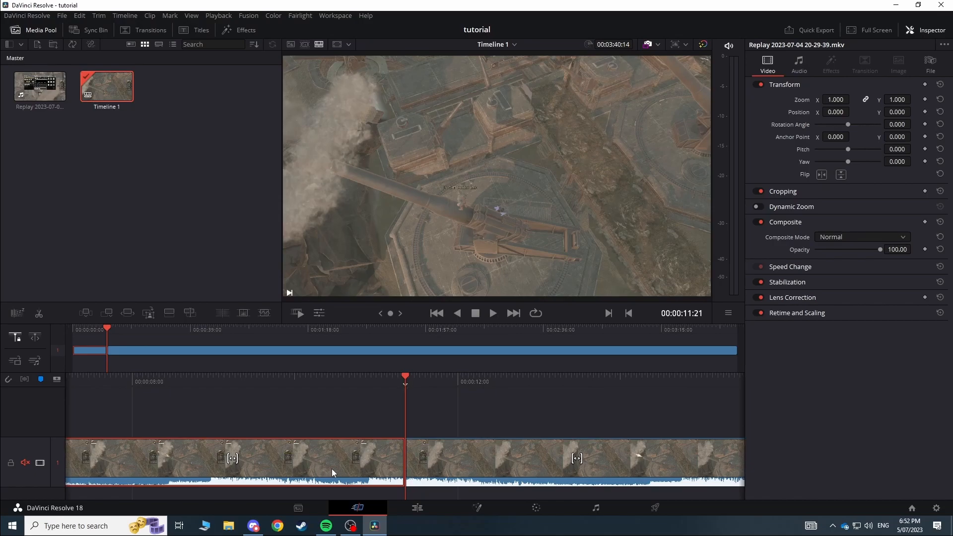
drag(332, 468, 659, 426)
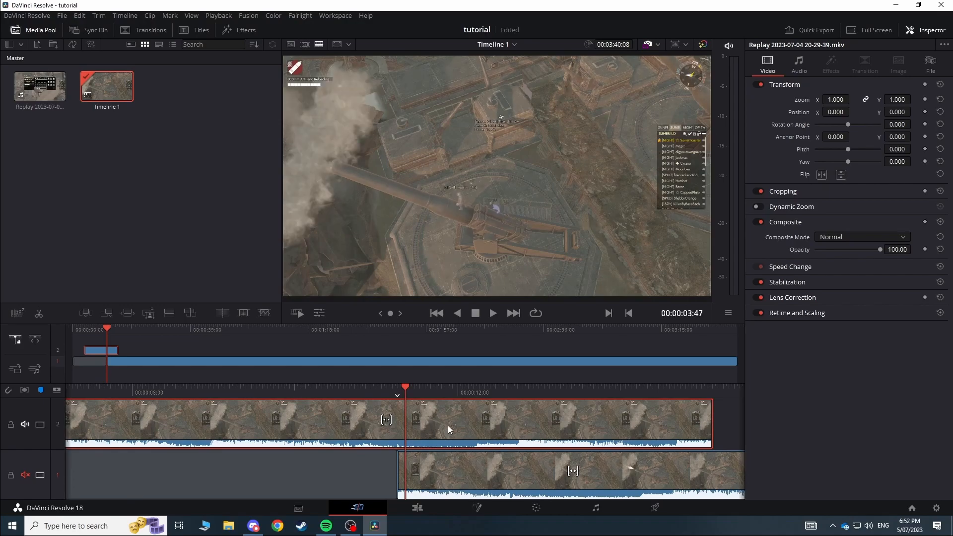
key(Delete)
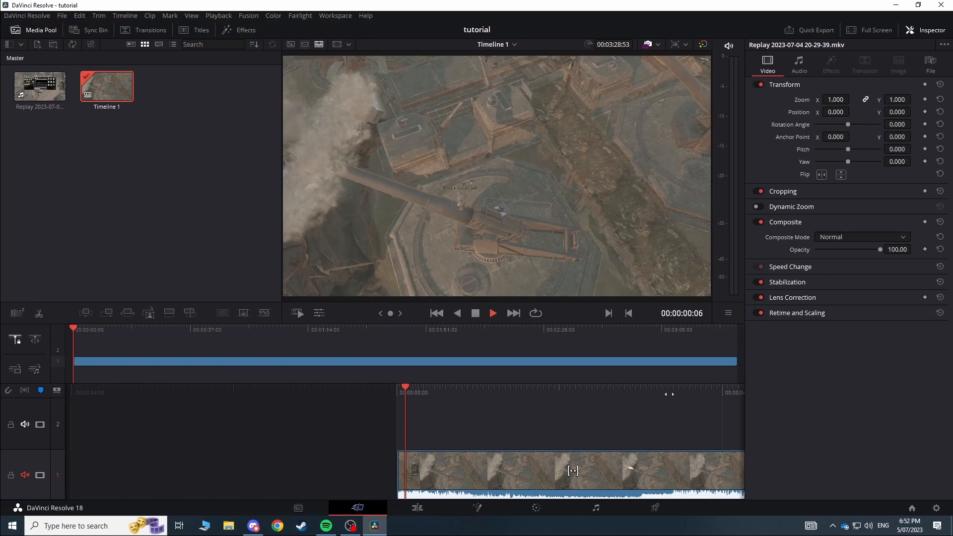
Step: Split the clip at 00:00:20:27 and delete the remainder after the cut
click(726, 388)
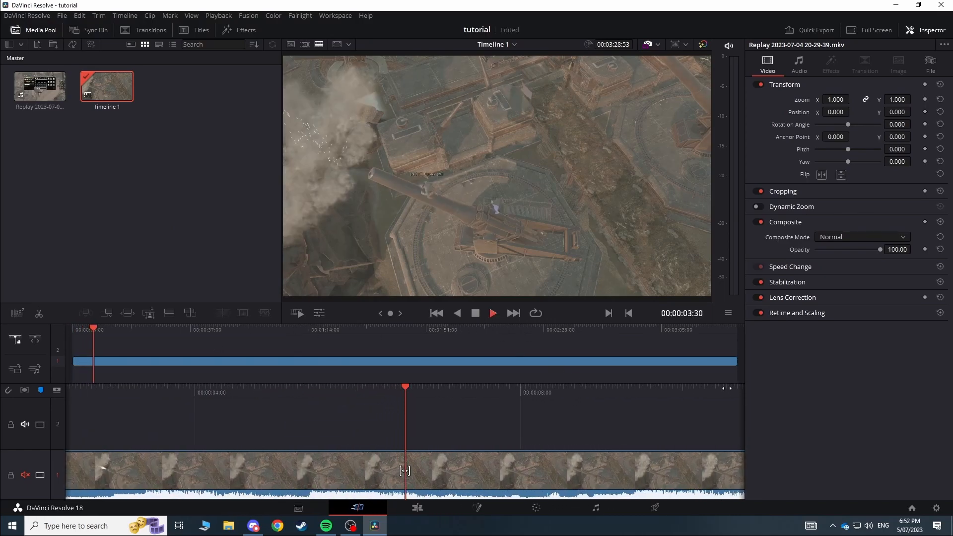
click(684, 391)
click(632, 389)
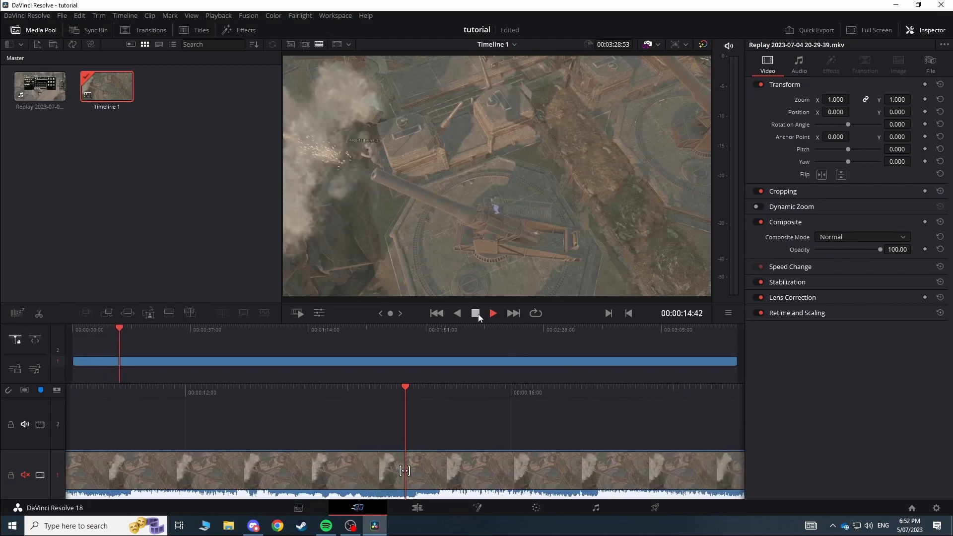
click(630, 390)
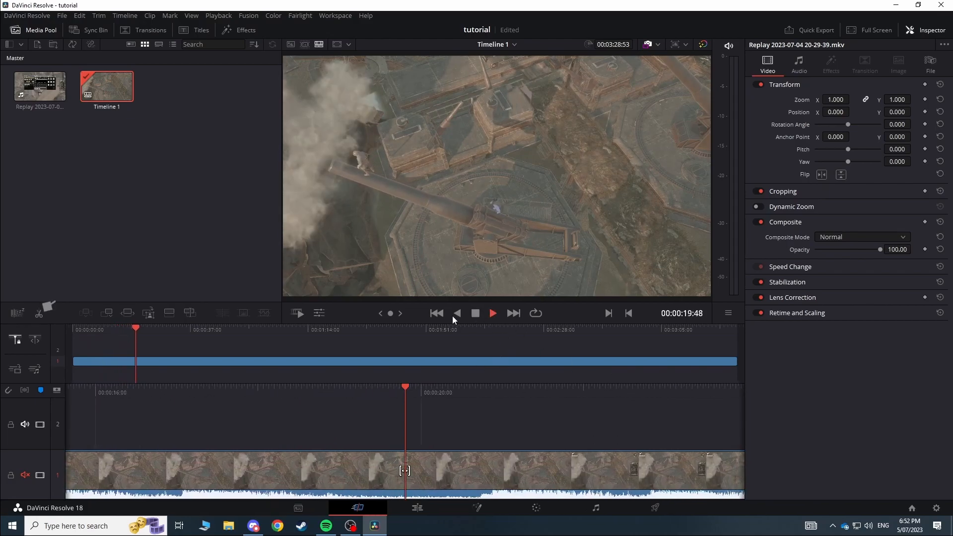
key(space)
click(40, 315)
click(503, 475)
key(Delete)
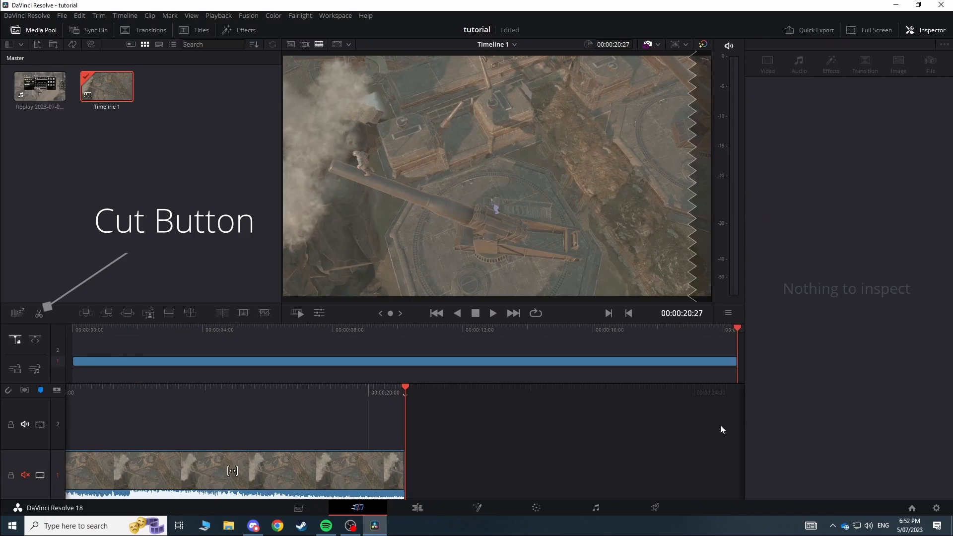
Step: Add a Dip To Color Dissolve transition to the start of the trimmed clip and preview the fade-in
drag(305, 389, 952, 389)
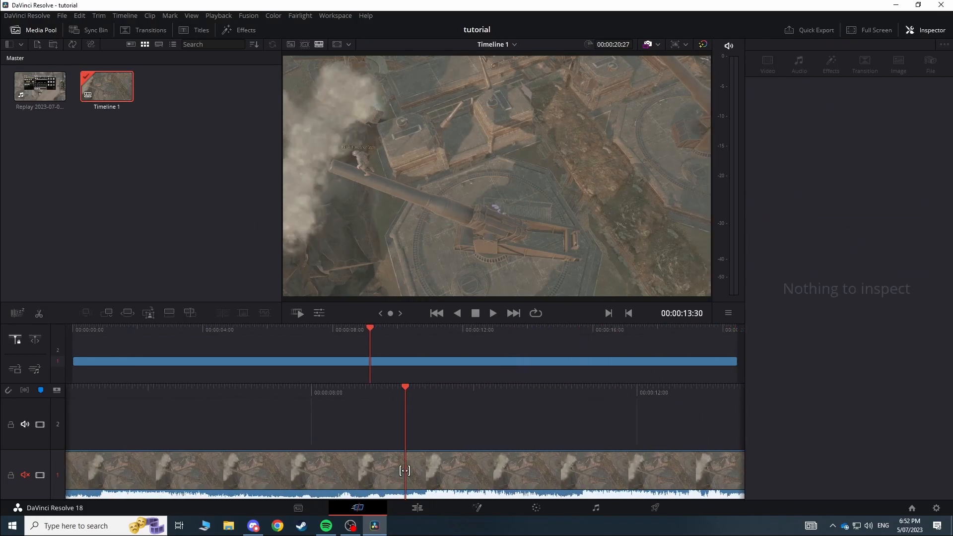
drag(304, 389, 918, 411)
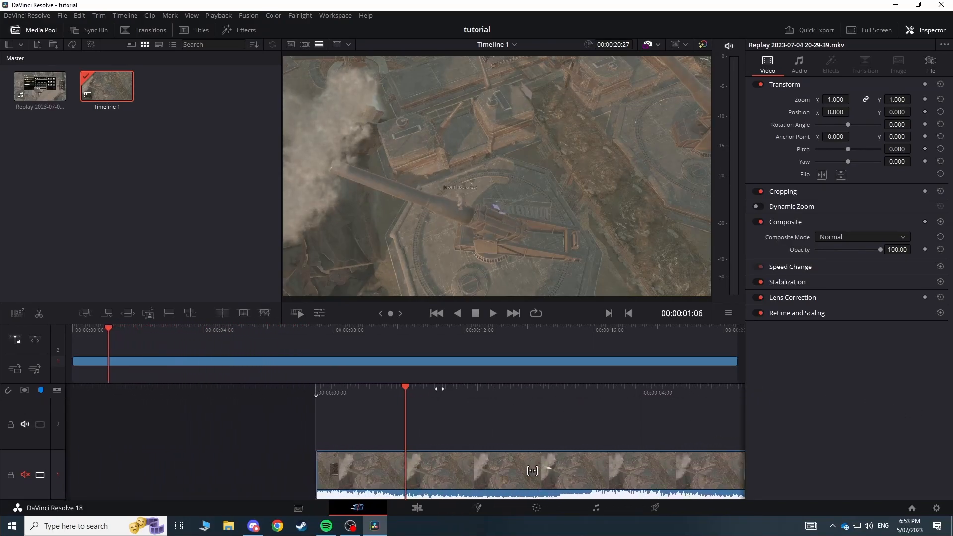
key(Home)
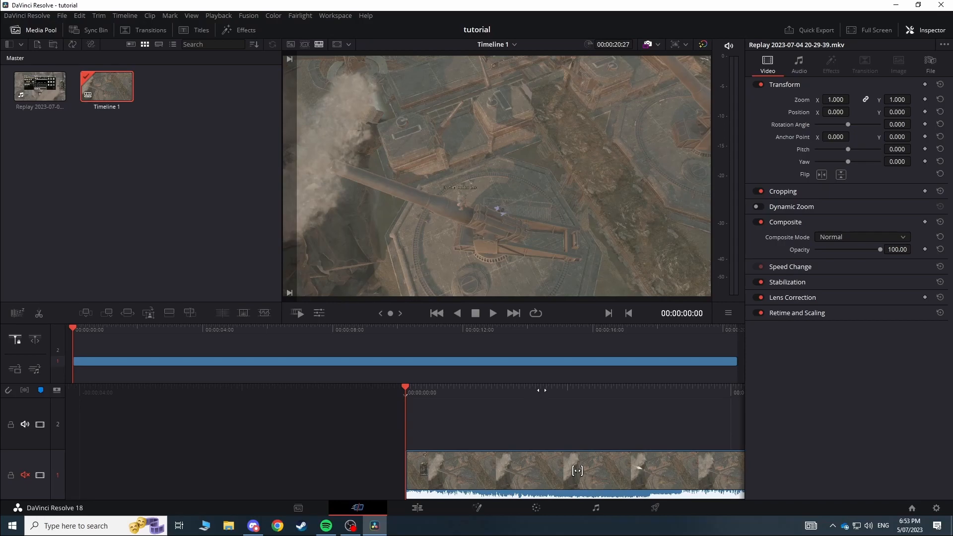
click(153, 31)
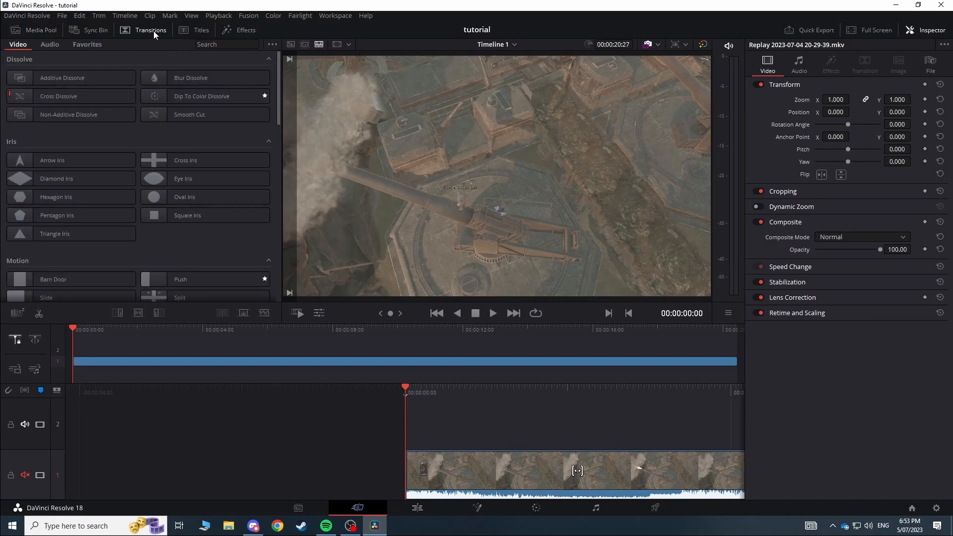
click(22, 30)
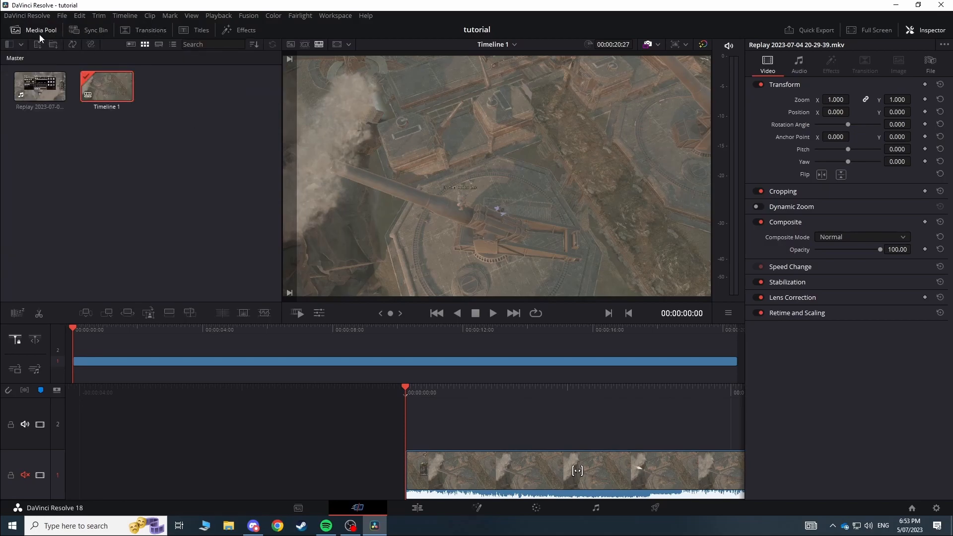
click(144, 30)
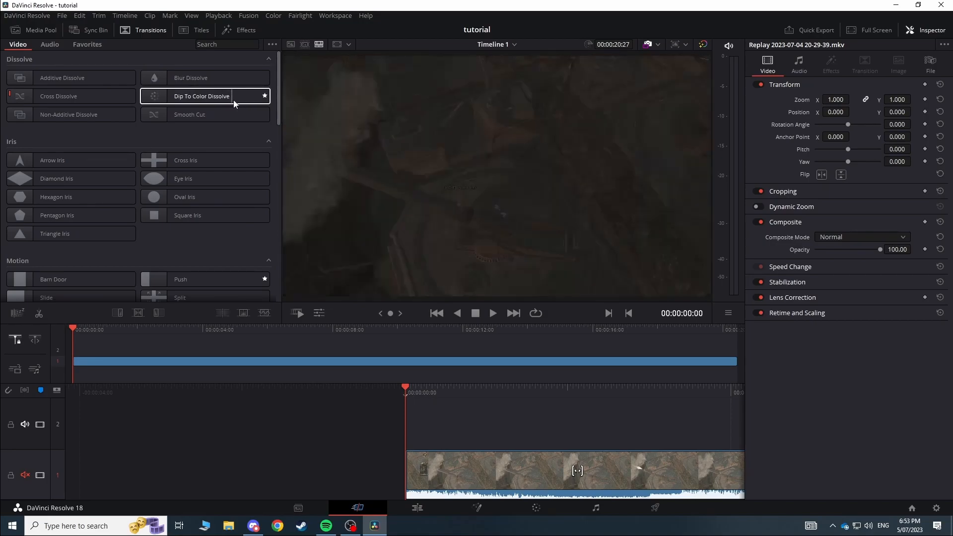
drag(219, 97, 421, 466)
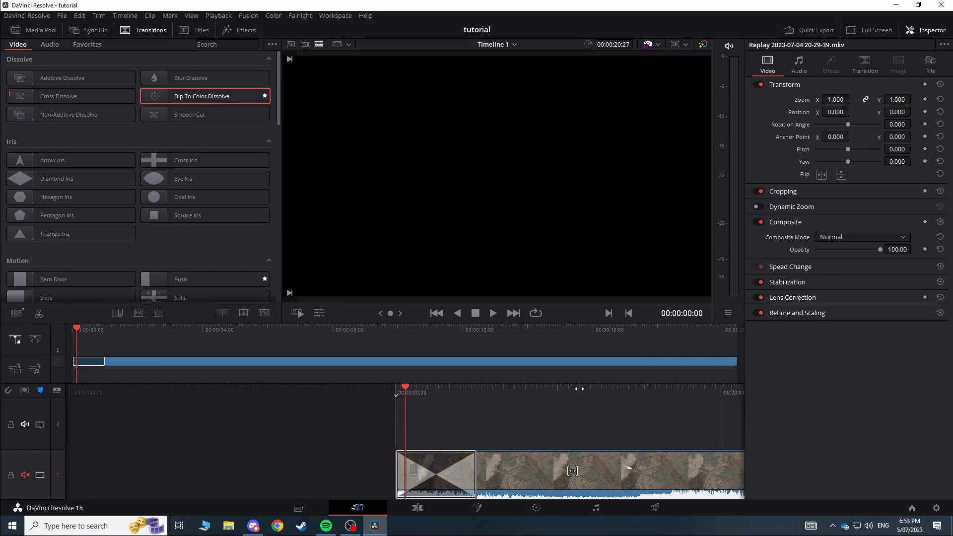
mouse_move(579, 388)
mouse_down()
mouse_move(499, 389)
mouse_move(581, 385)
mouse_move(549, 383)
mouse_move(574, 377)
mouse_move(566, 378)
mouse_up()
Step: Add a Dip To Color Dissolve transition to the end of the clip and preview the fade-out
drag(240, 99, 719, 362)
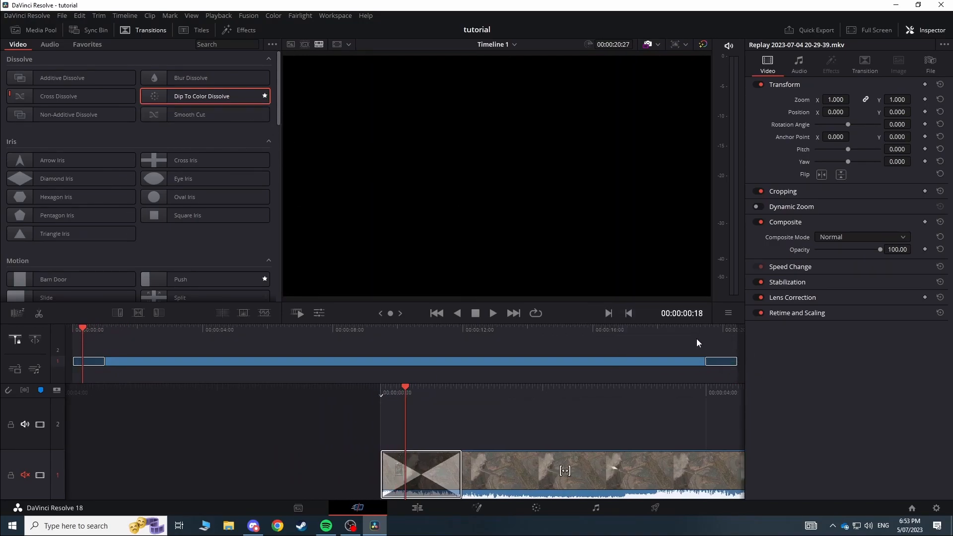
click(701, 329)
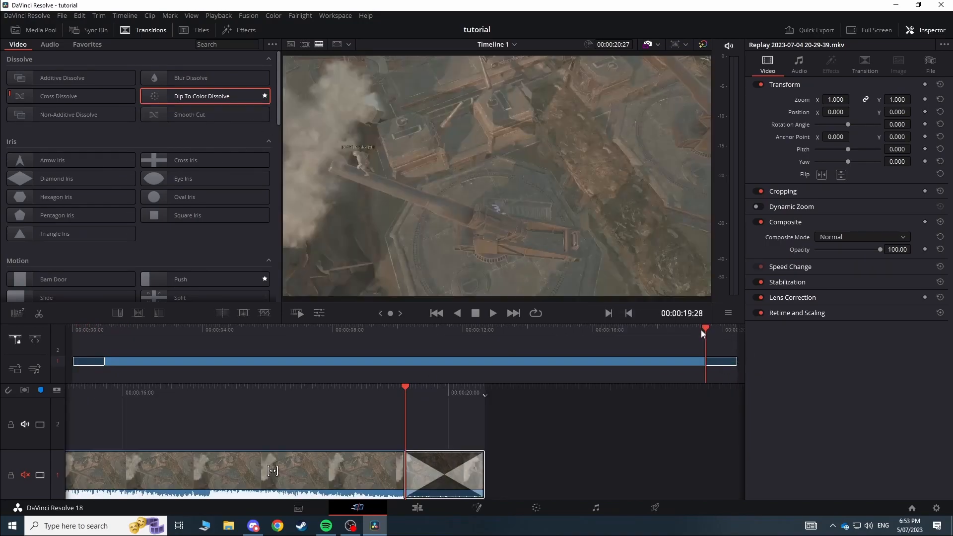
drag(459, 387, 568, 382)
drag(318, 471, 398, 470)
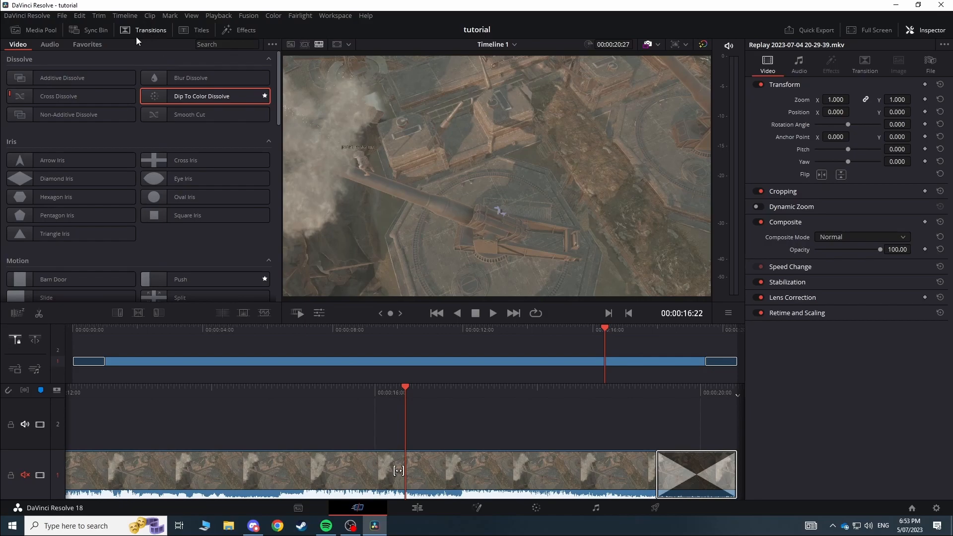
click(53, 47)
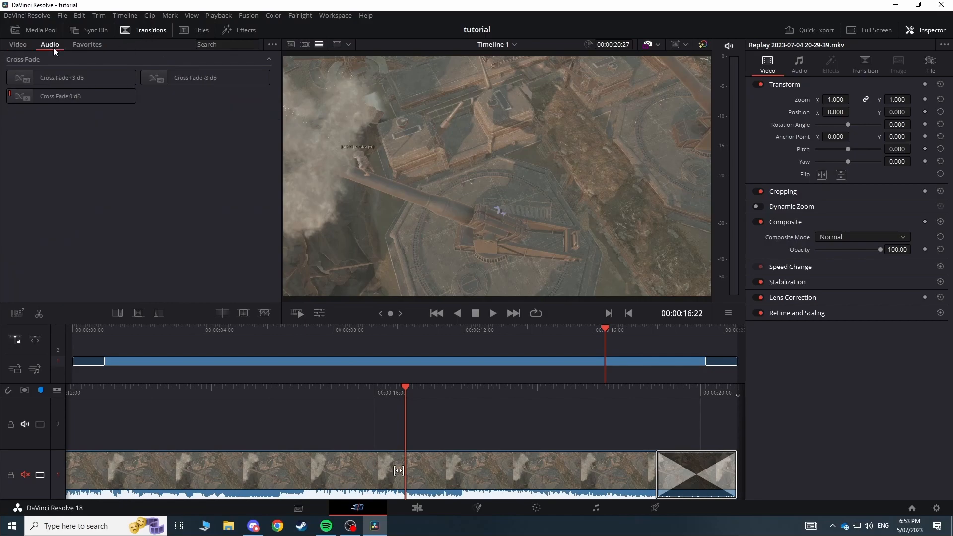
click(27, 46)
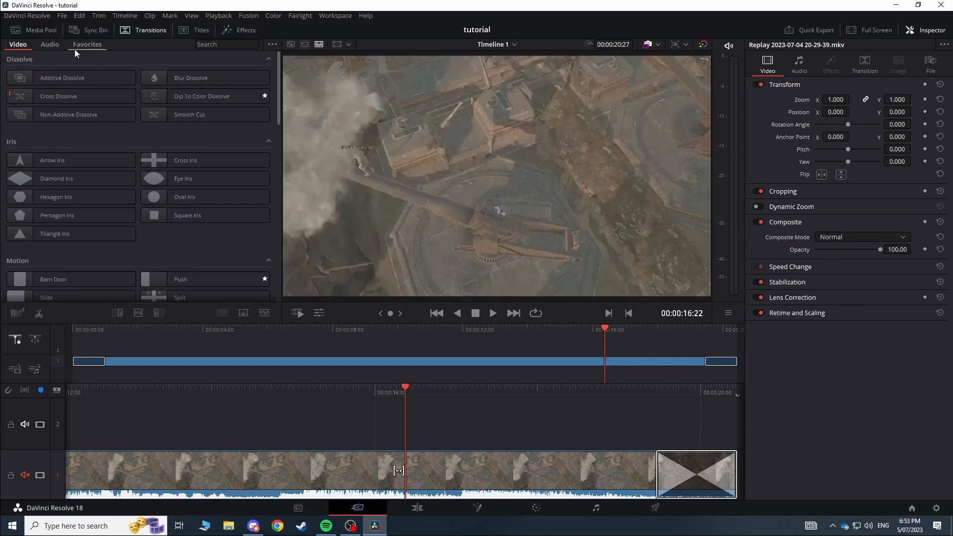
click(83, 48)
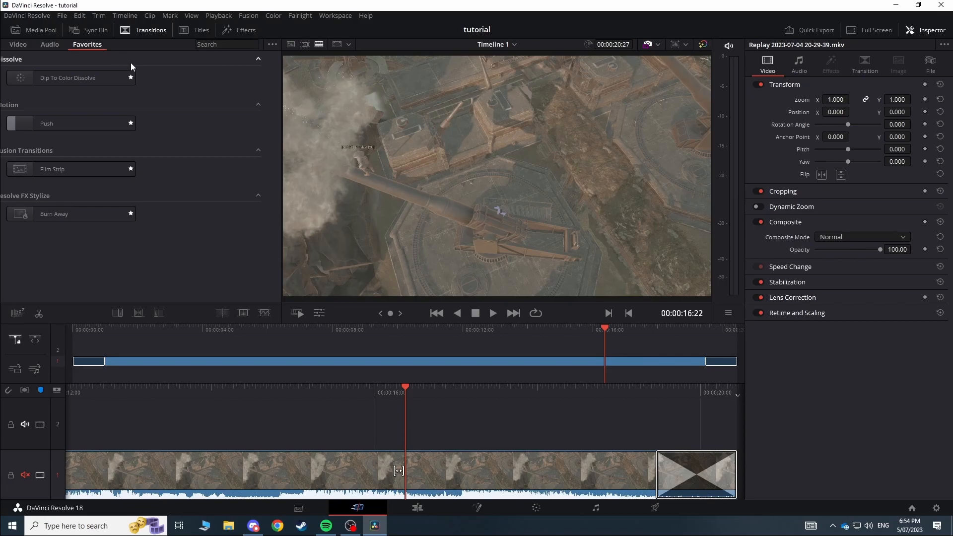
Step: Place a Text+ title on track 2 above the replay clip, starting at about 00:00:06:46
click(185, 32)
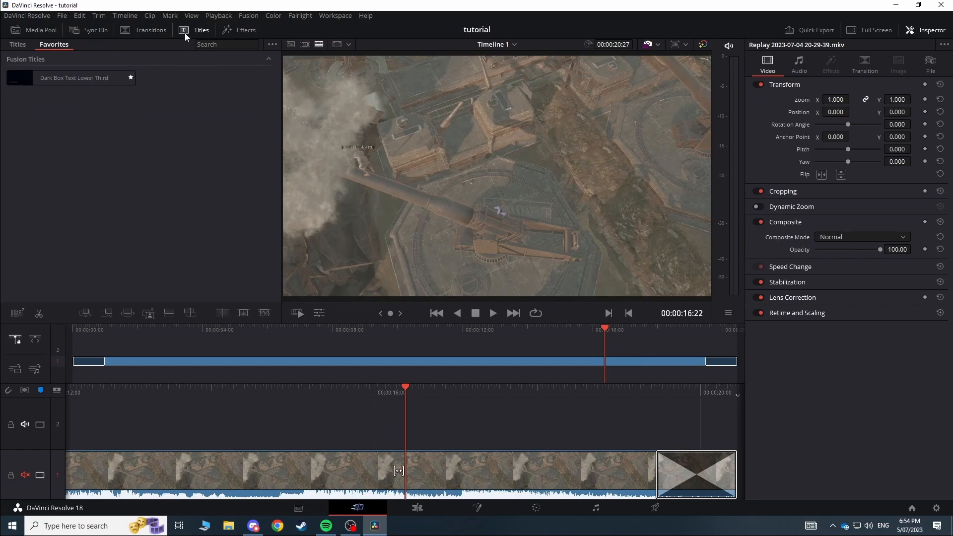
click(17, 44)
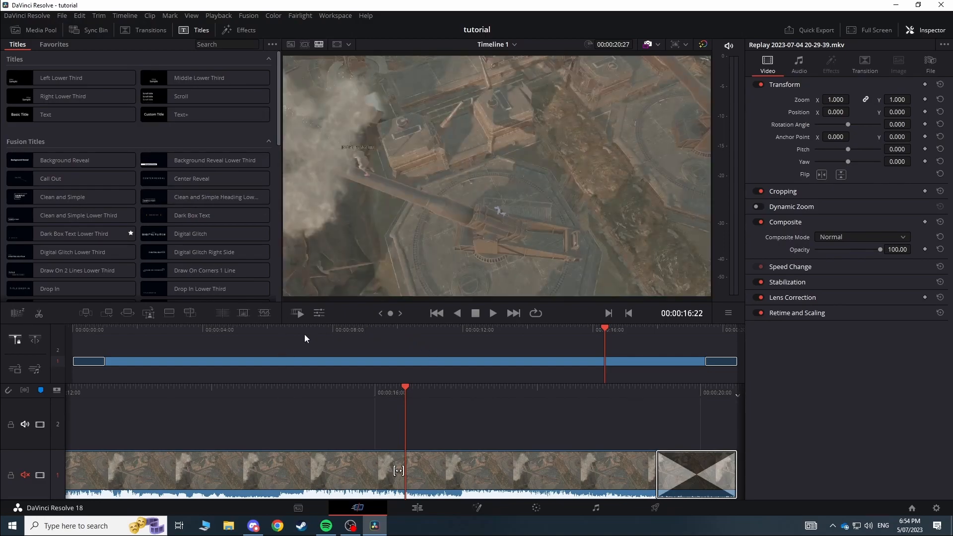
click(305, 335)
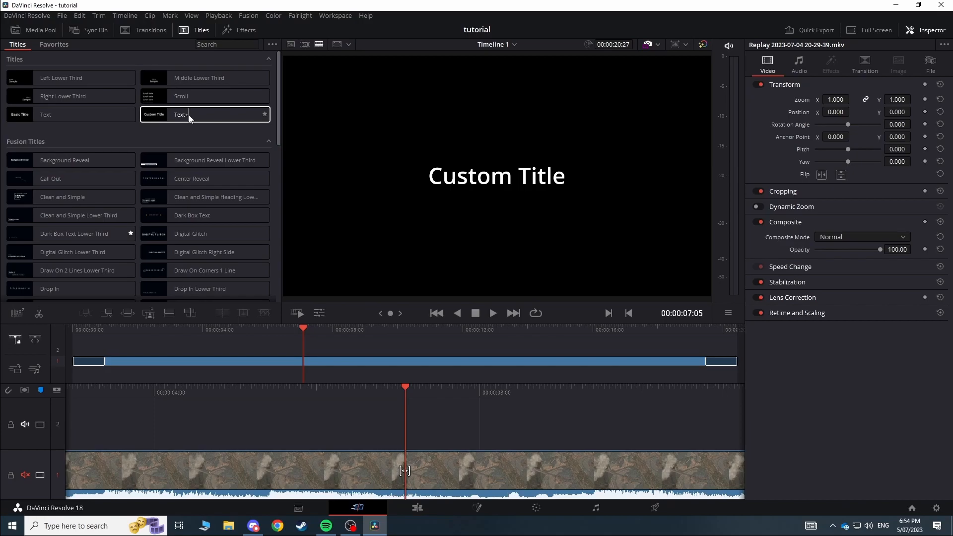
click(427, 471)
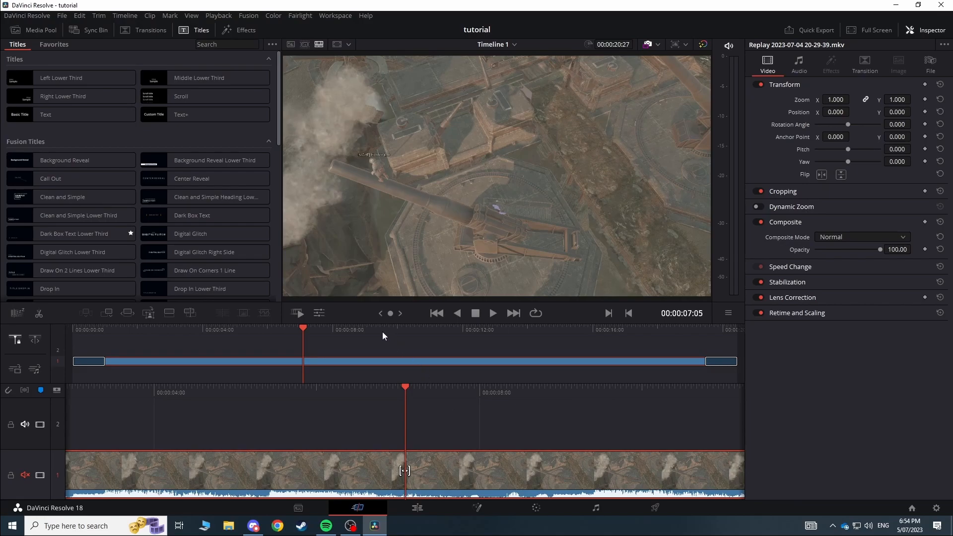
drag(200, 120, 377, 410)
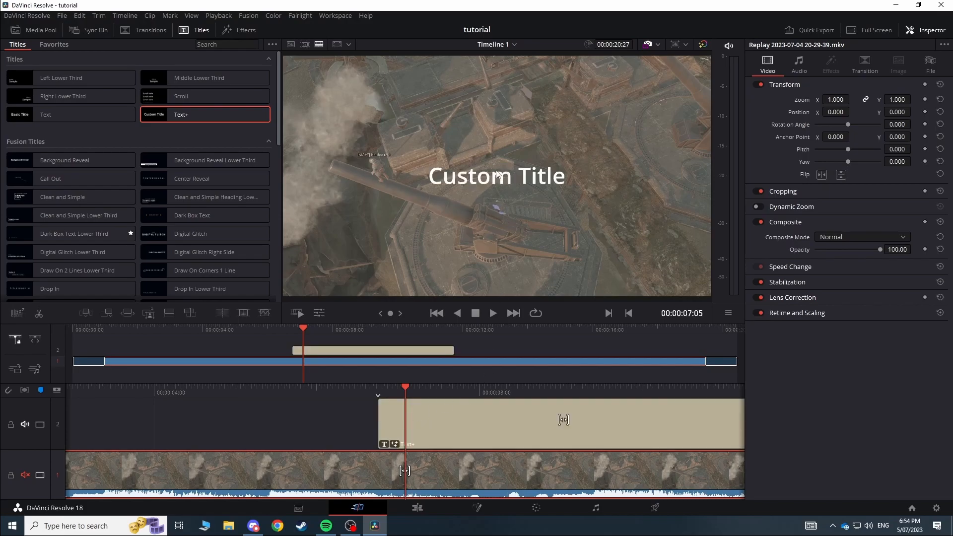
Step: Go to a point before the title, preview its appearance in full-screen playback and return to the editor
drag(546, 396, 304, 358)
drag(364, 398, 640, 397)
drag(418, 383, 603, 383)
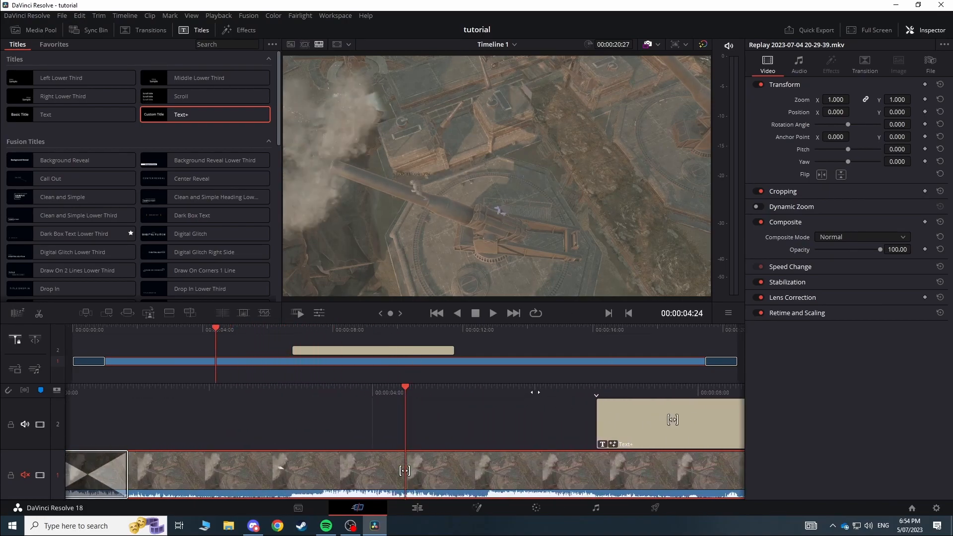
drag(535, 392, 538, 392)
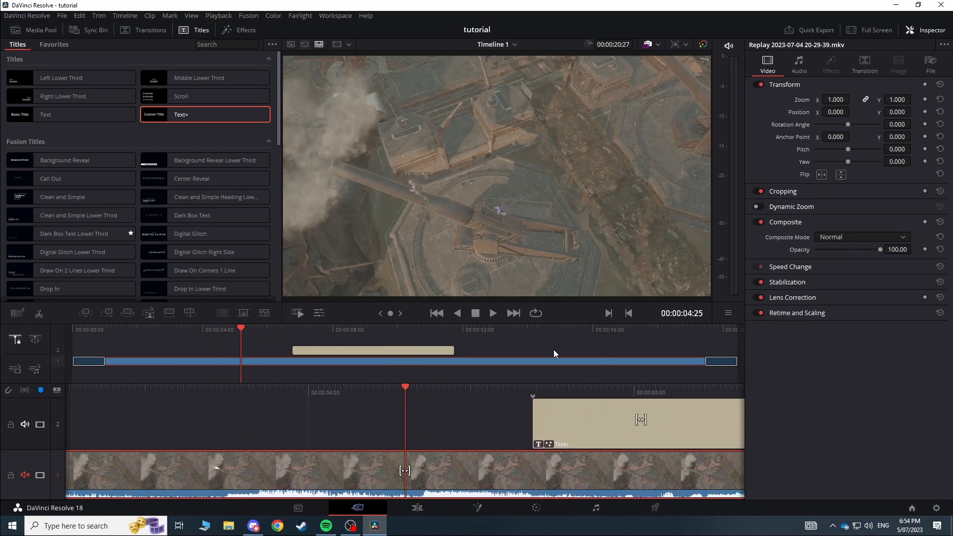
click(858, 29)
click(477, 491)
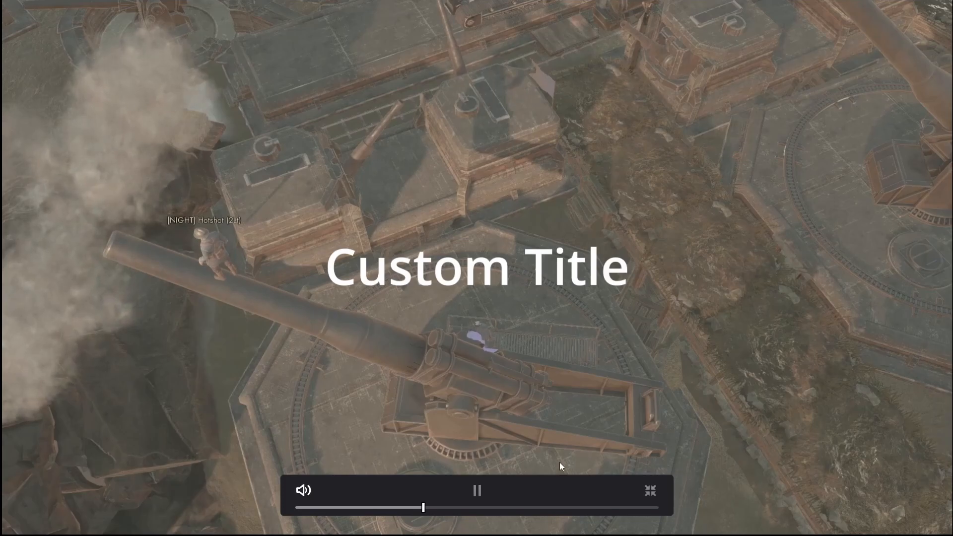
click(485, 491)
key(Escape)
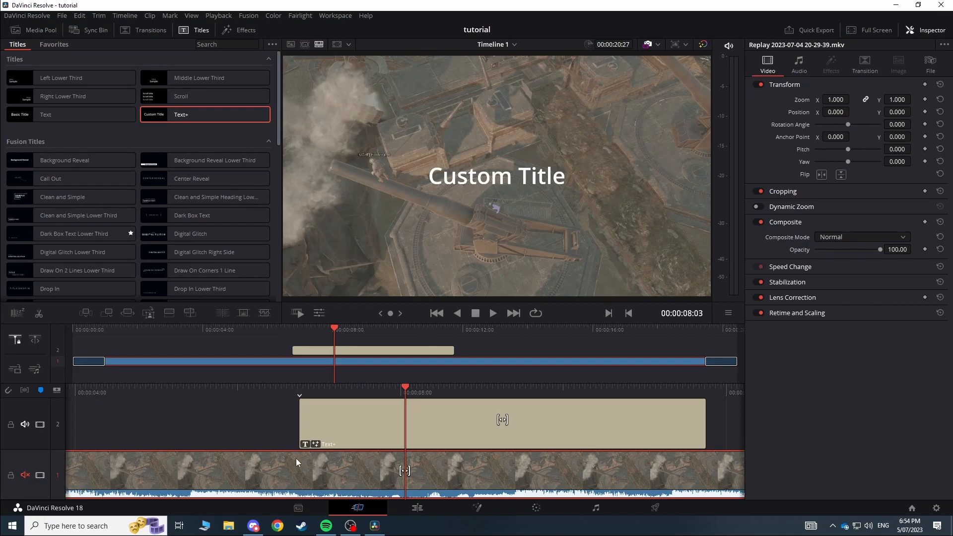
click(597, 509)
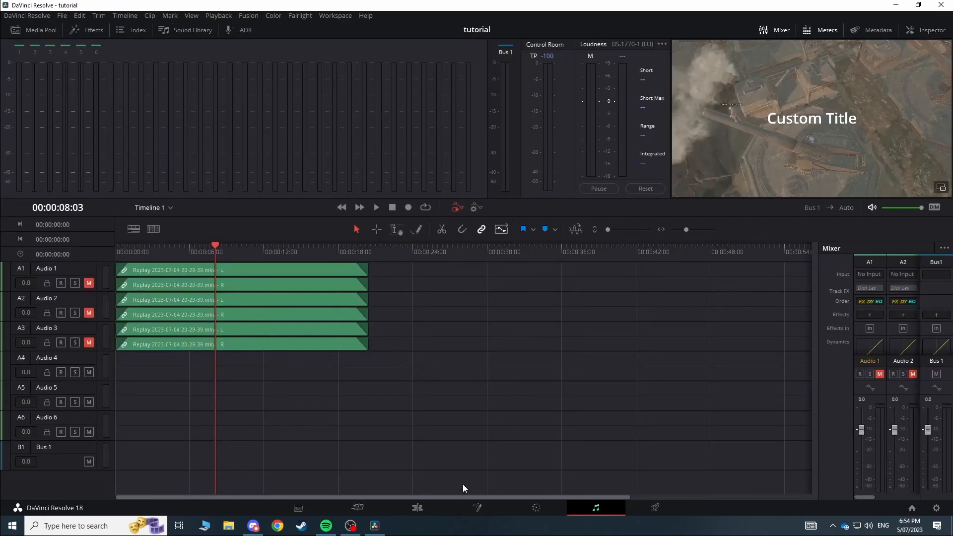
click(370, 510)
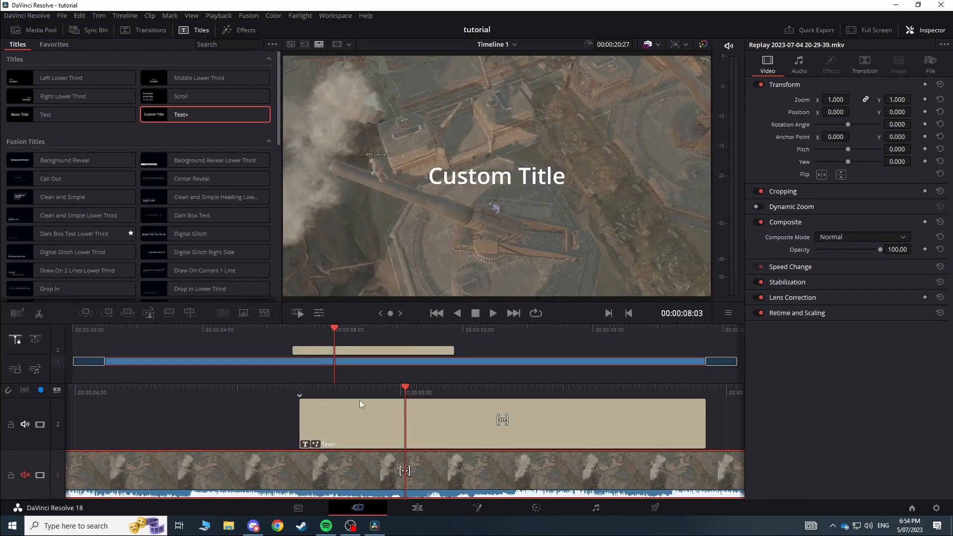
Step: Scrub across the start of the title and select it to examine its Text+ settings
drag(378, 389, 494, 398)
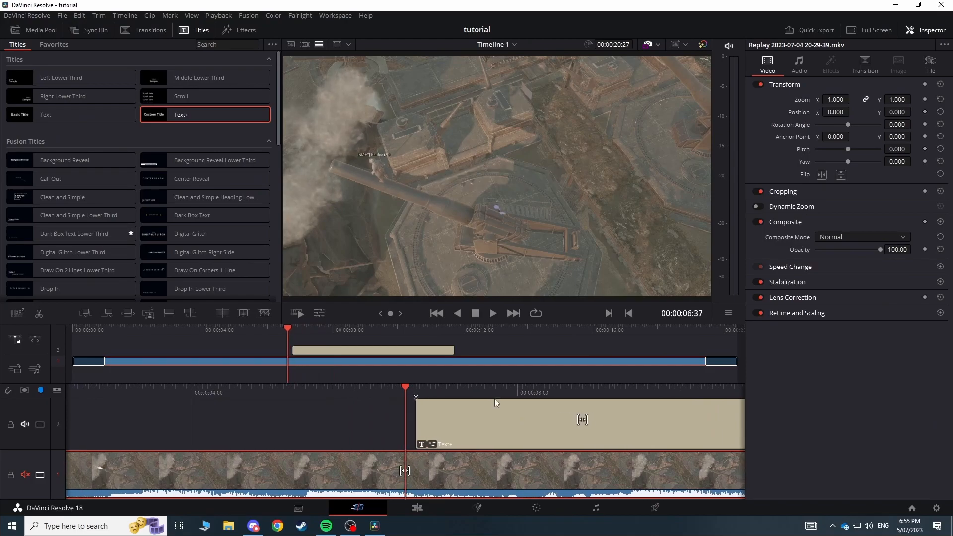
drag(514, 390, 437, 389)
click(469, 425)
drag(534, 388, 506, 388)
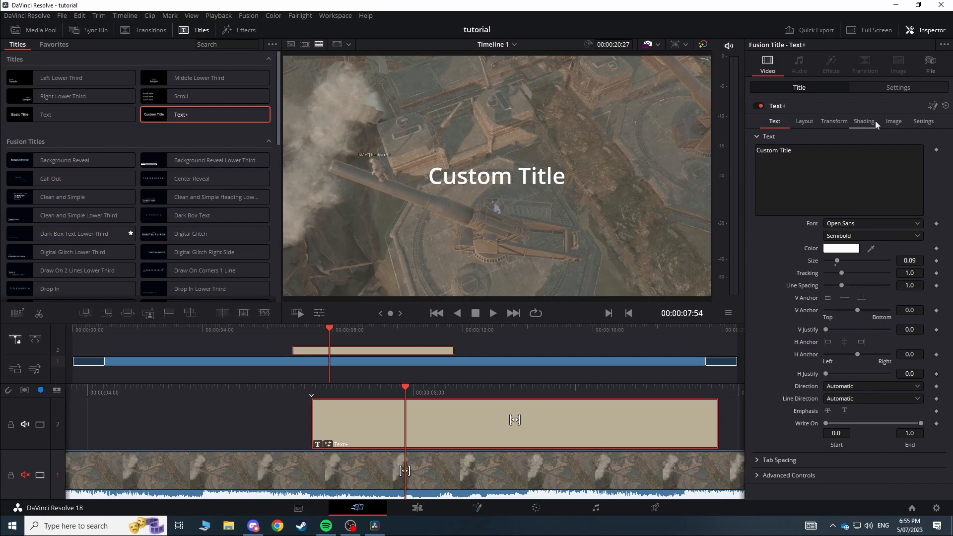
Step: Set the replay clip's zoom to 0 and reset it to its default
click(510, 479)
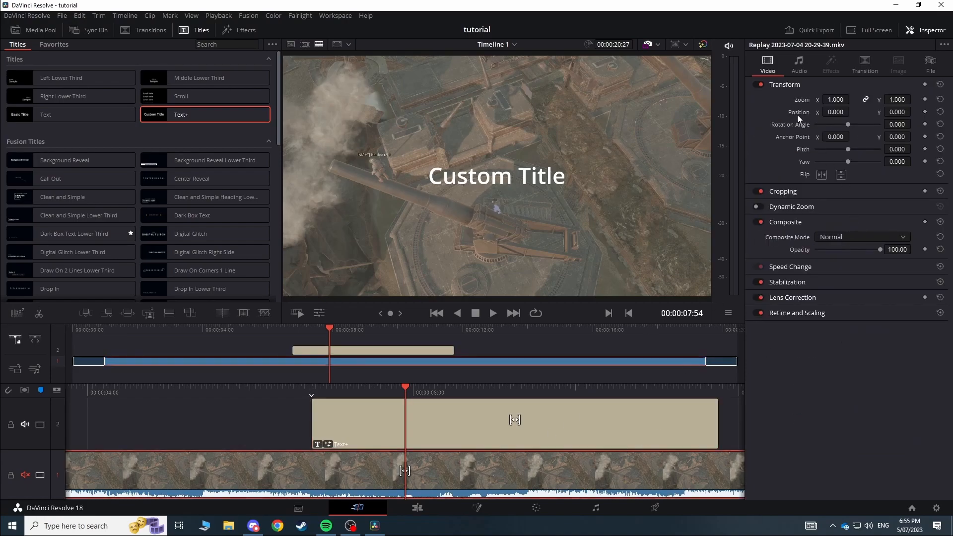
click(799, 64)
click(770, 60)
drag(817, 97, 857, 97)
double_click(835, 99)
text(0)
key(Return)
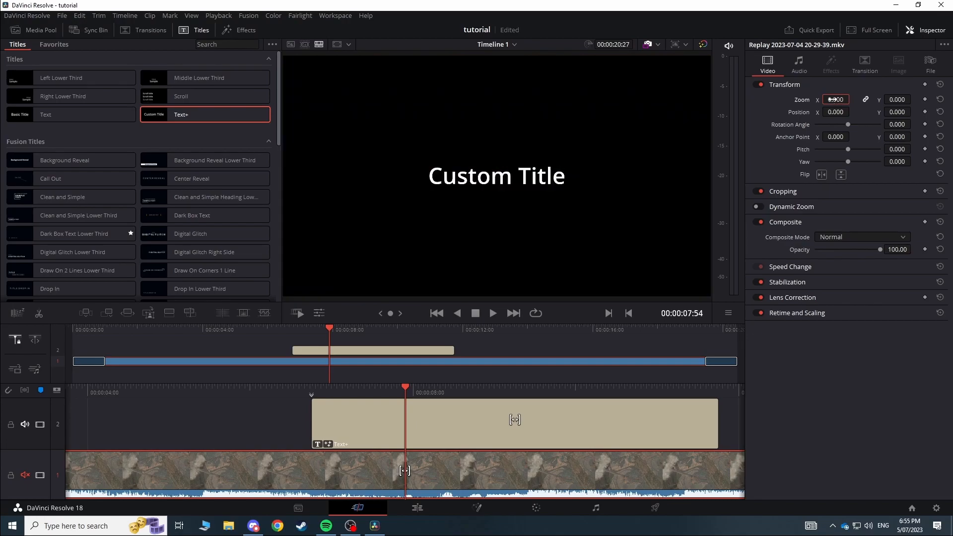
click(940, 99)
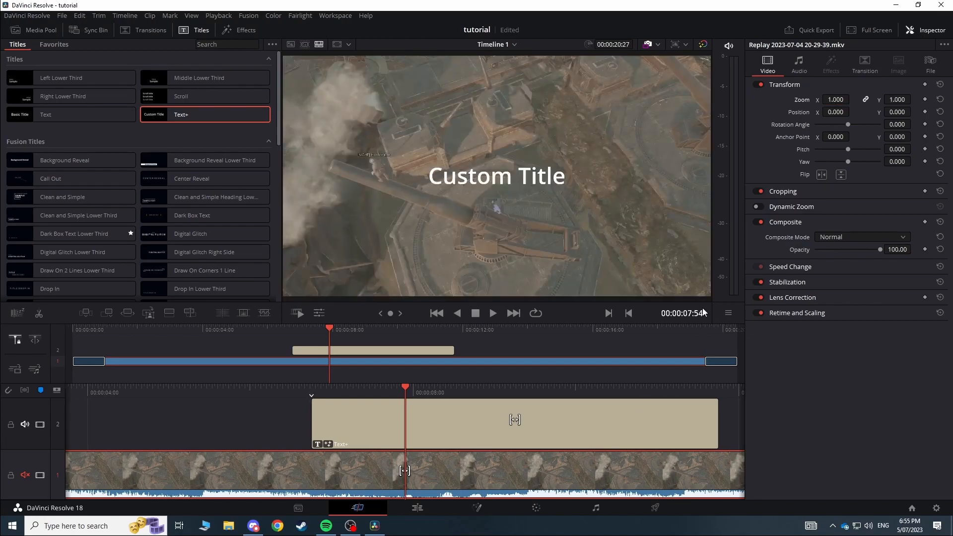
Step: Give the Text+ title the colour #aaffff, a size of 0.0945 and a tracking of 1.039
click(509, 407)
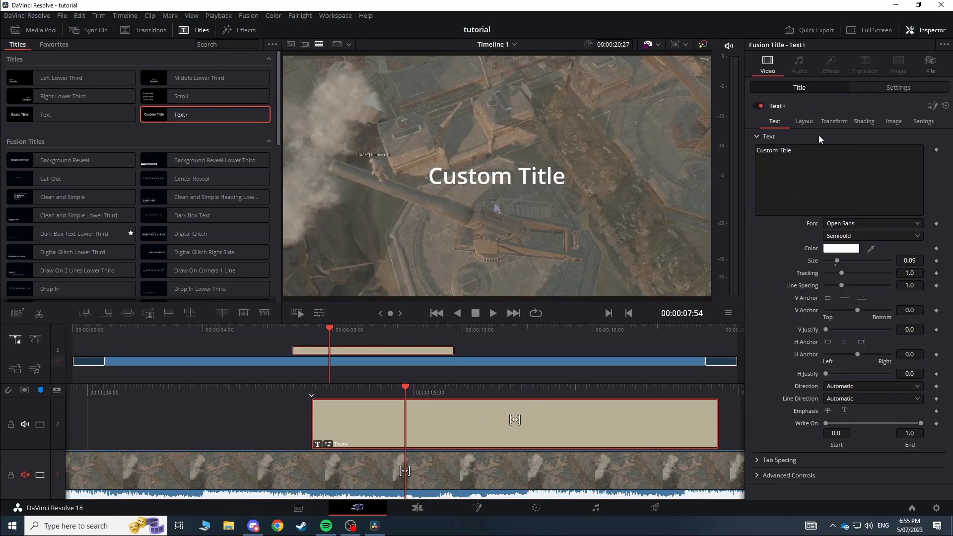
drag(838, 263, 838, 262)
click(841, 248)
click(457, 212)
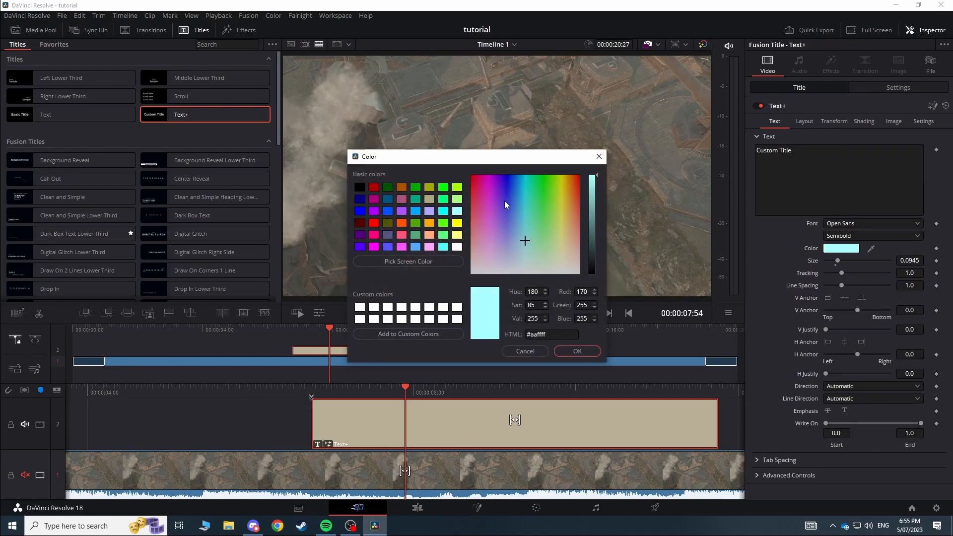
click(592, 352)
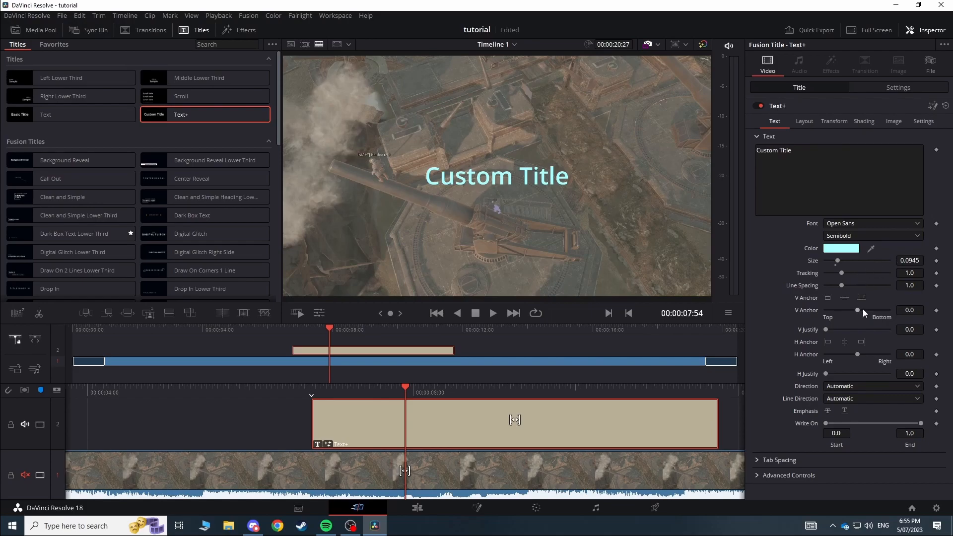
mouse_move(842, 273)
mouse_down()
mouse_move(851, 273)
mouse_move(842, 275)
mouse_up()
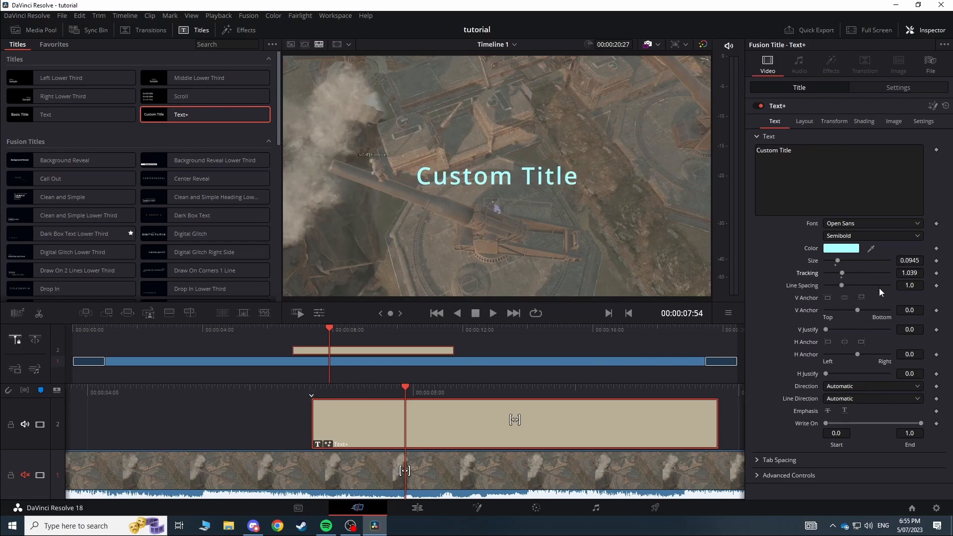
Step: Examine the title's tab spacing, advanced, layout, transform, shading and image settings, and return to its text settings
click(757, 460)
click(756, 492)
scroll(772, 380, down, 3)
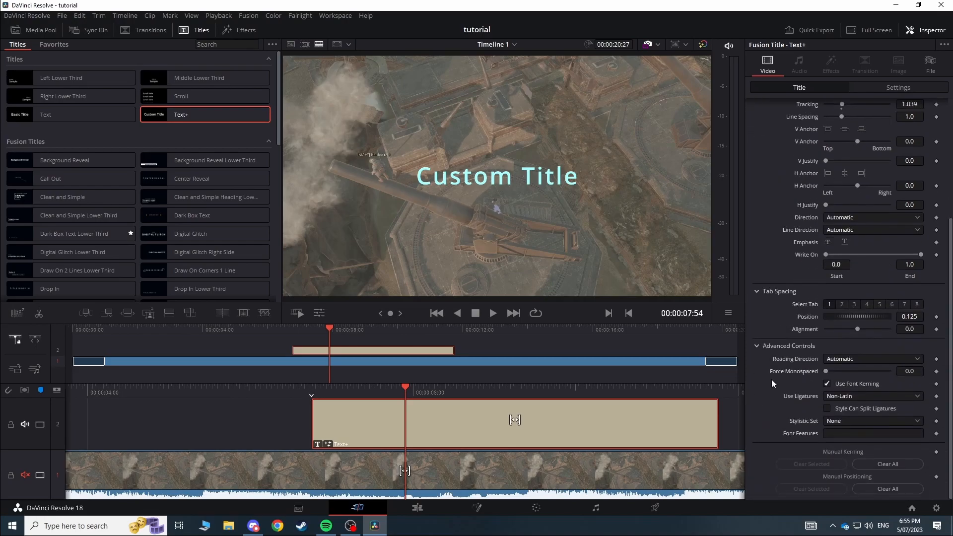
scroll(772, 381, up, 4)
click(804, 122)
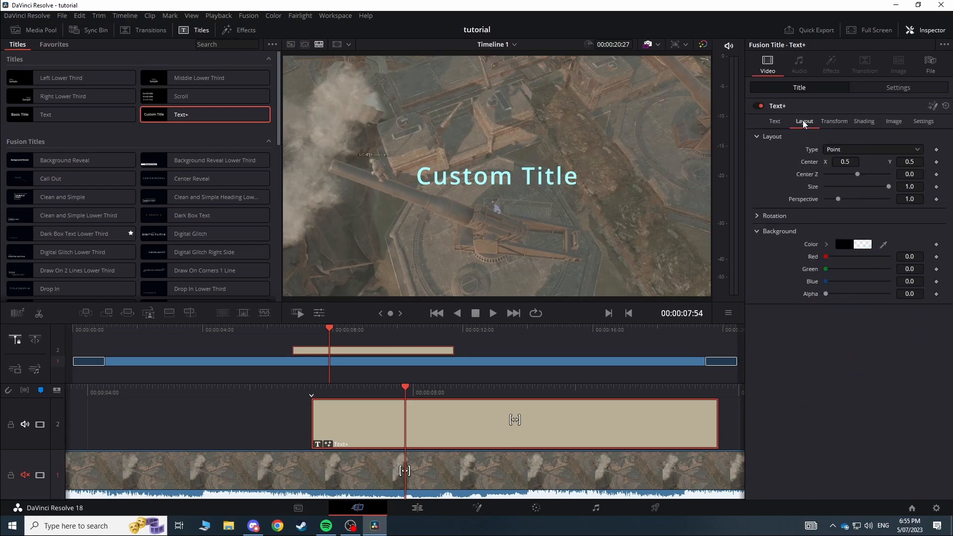
click(835, 121)
click(864, 122)
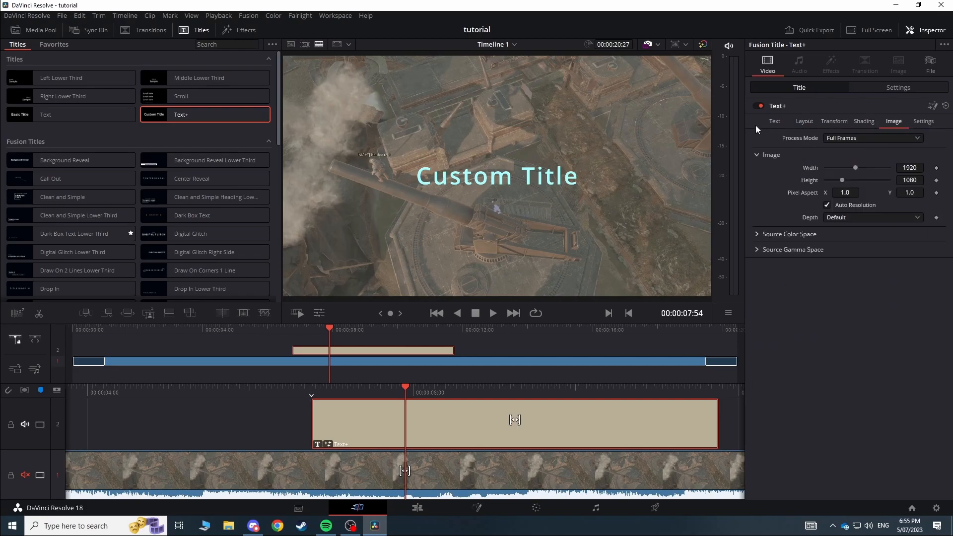
click(775, 121)
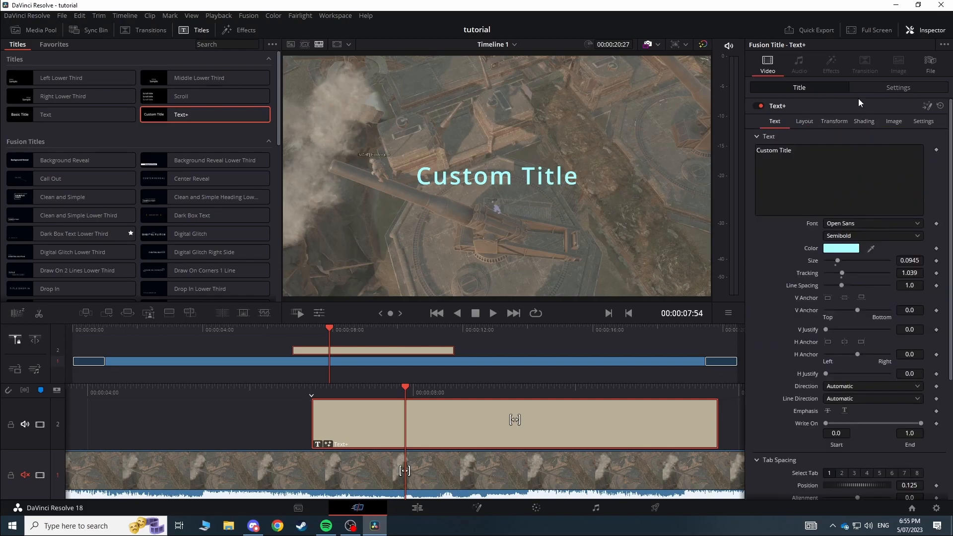
Step: Reduce the title's overall zoom to 0.760 in its transform settings
click(900, 88)
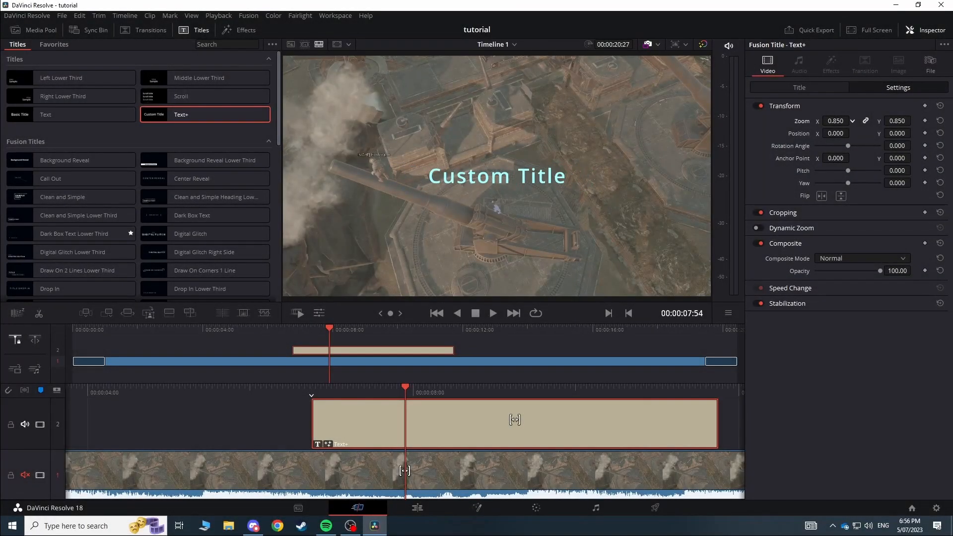
drag(835, 121, 838, 120)
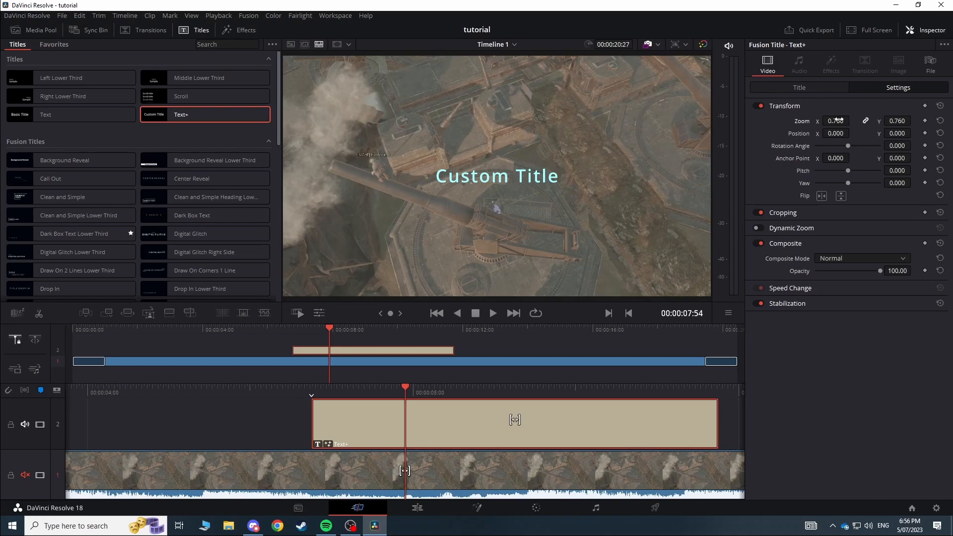
Step: Set the title's zoom to 1.000 with a keyframe at the title's start, 00:00:06:46
drag(486, 390, 575, 389)
click(344, 418)
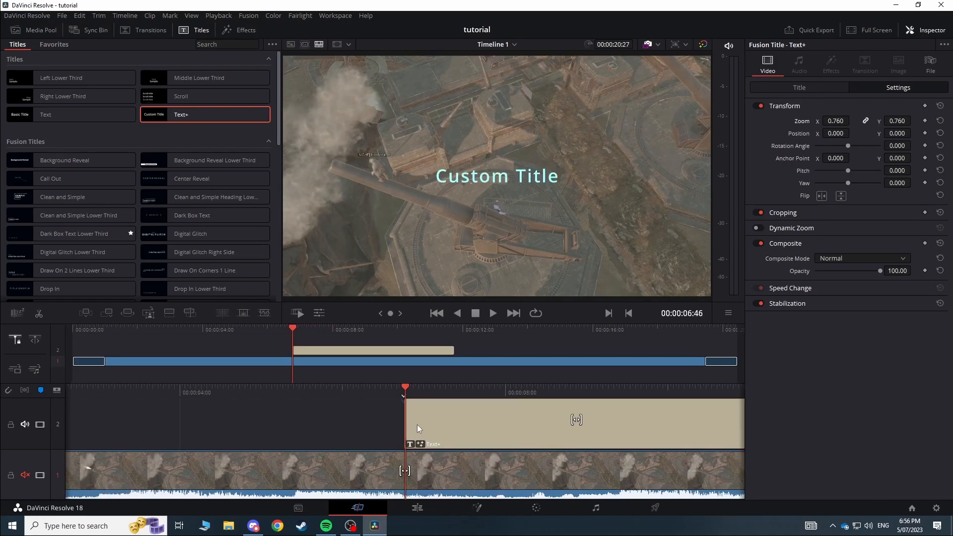
click(442, 426)
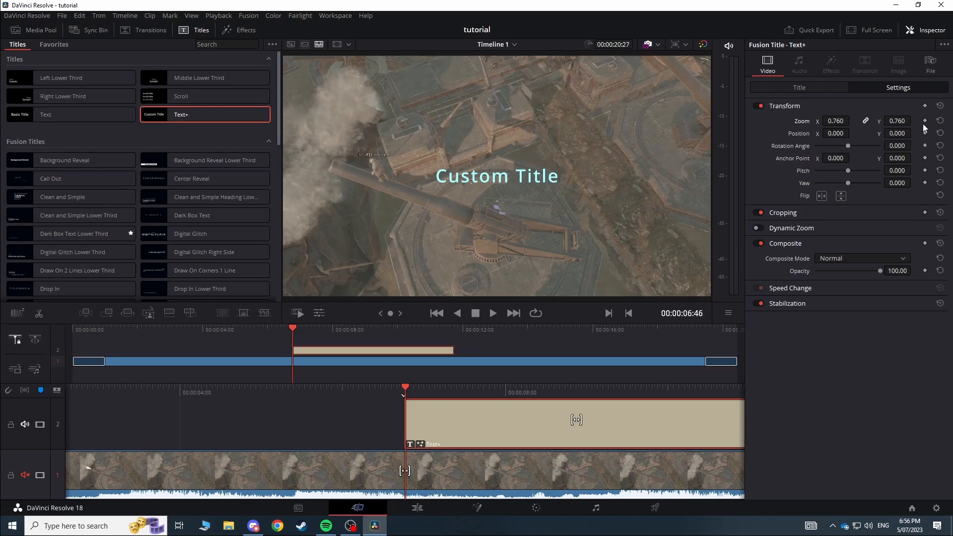
double_click(844, 120)
text(1)
key(Return)
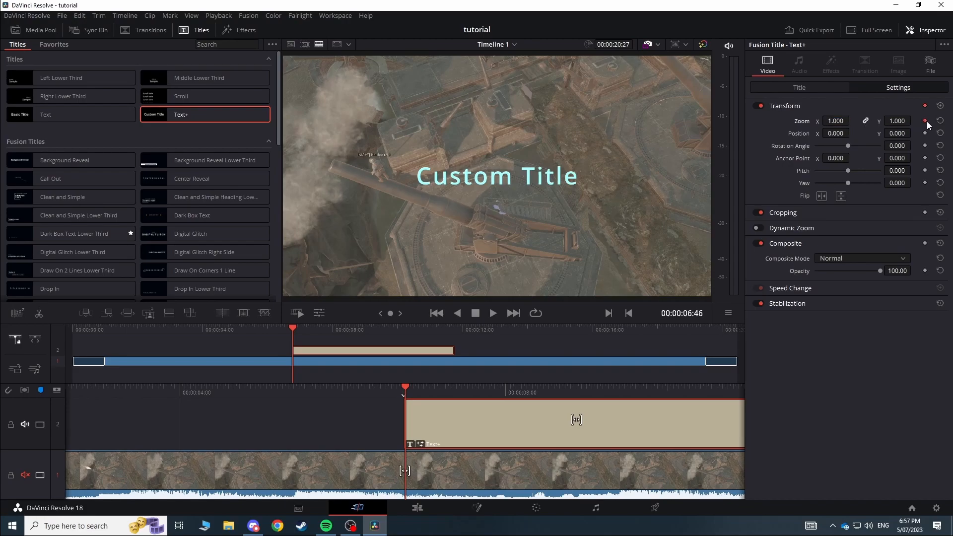
Step: Add a zoom keyframe of 5.000 near the end of the title, at 00:00:11:41
drag(657, 391, 262, 425)
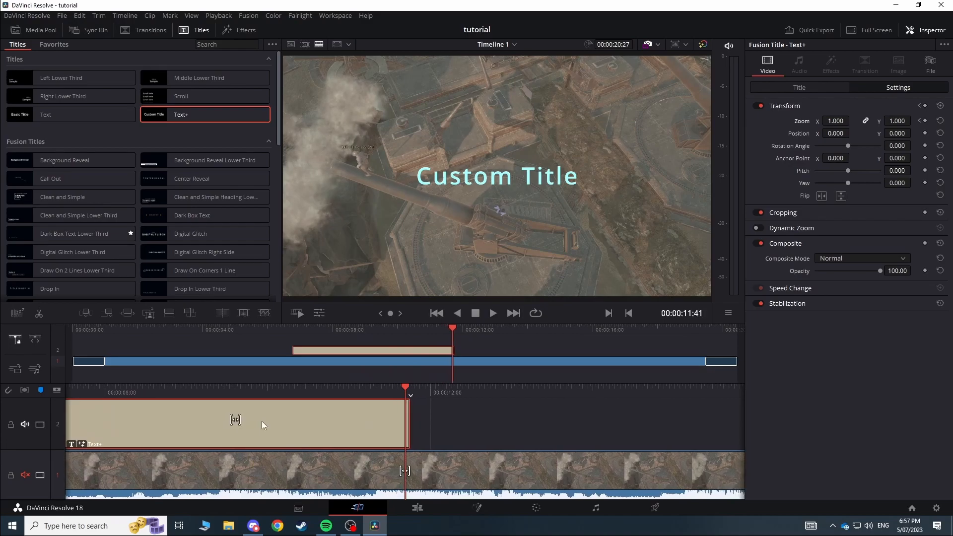
click(926, 121)
click(836, 122)
text(5)
key(Return)
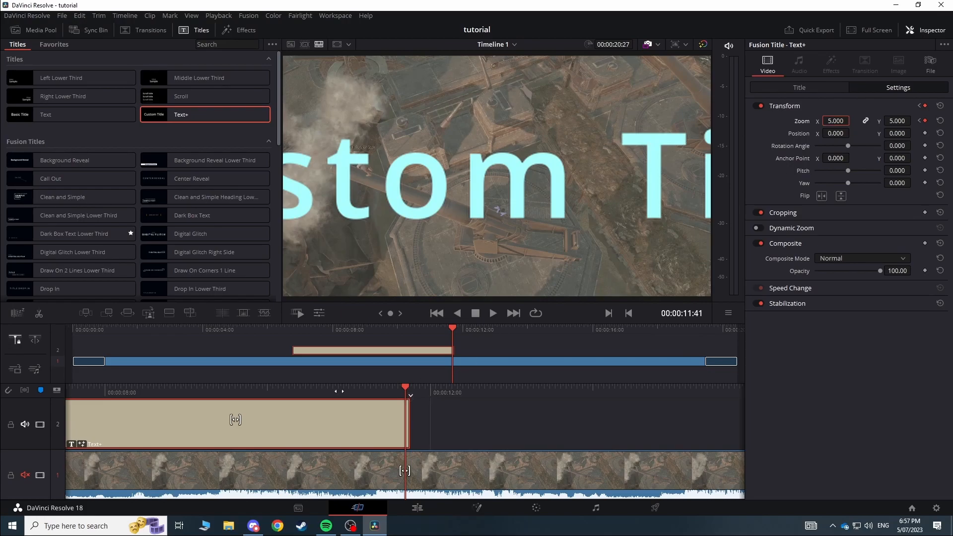
Step: Play the title from just before its start and scrub through it to check the zoom animation
click(272, 340)
click(291, 329)
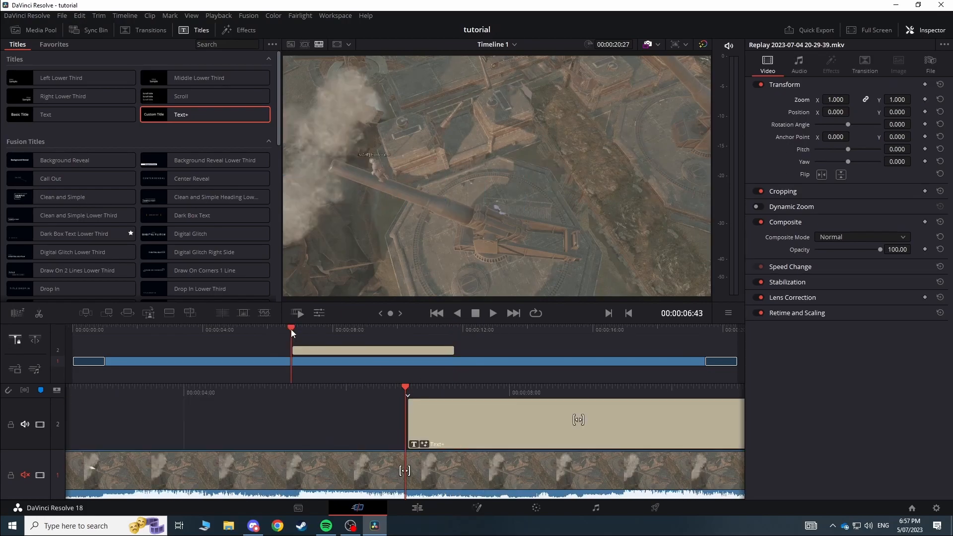
key(space)
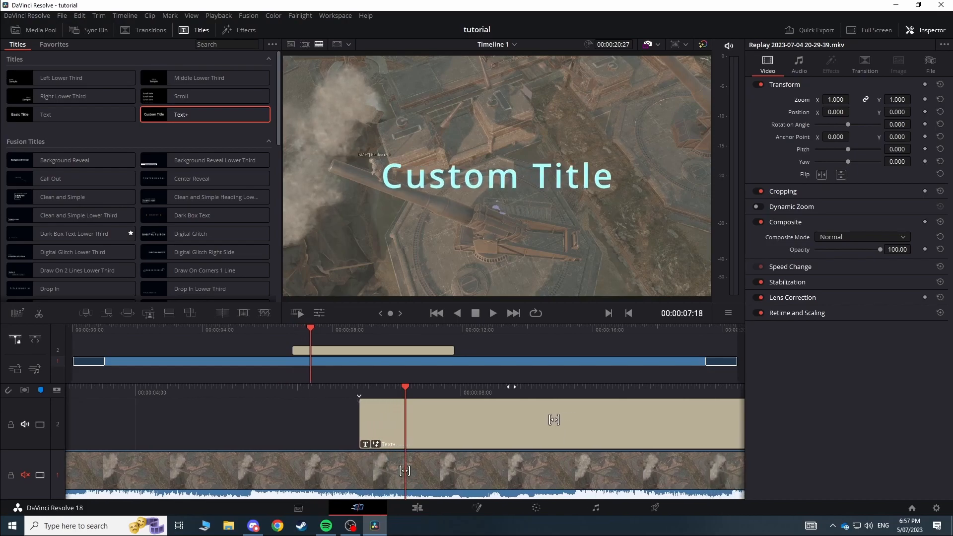
drag(316, 391, 471, 395)
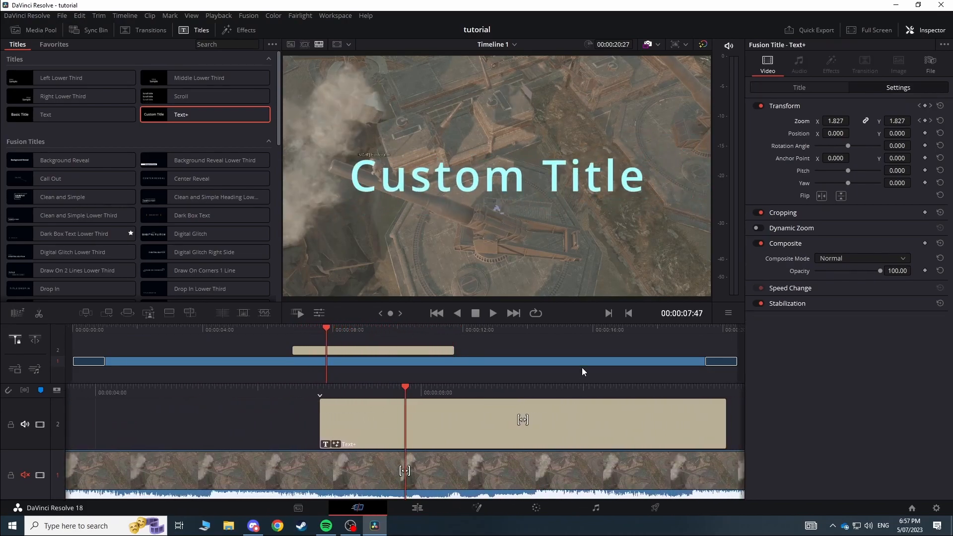
Step: Step between the title's zoom keyframes and remove the zoom animation
click(919, 121)
click(929, 121)
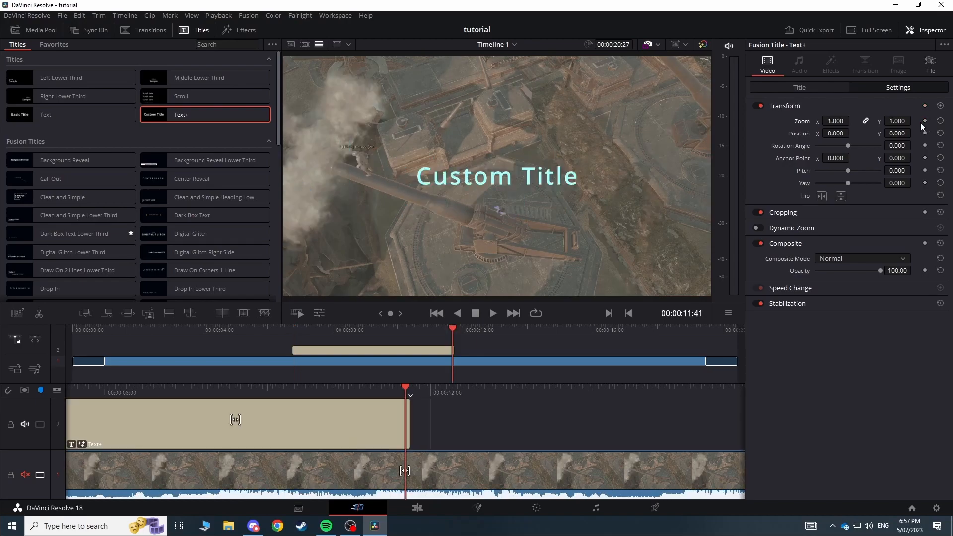
Step: Keyframe the title's position at 00:00:06:49 and again at 00:00:10:46 moved up and to the right, and scrub back to check the movement
drag(307, 387, 703, 360)
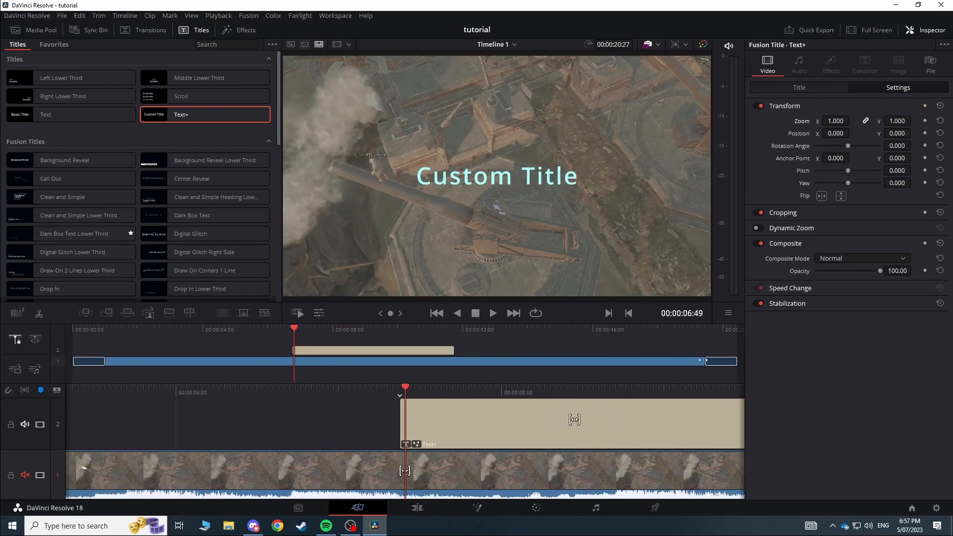
click(924, 133)
drag(599, 401, 278, 397)
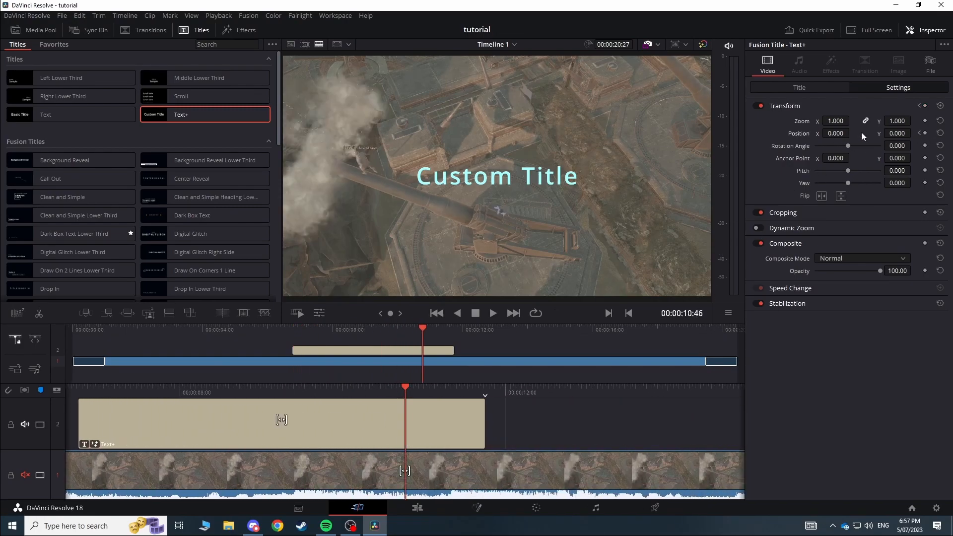
click(925, 133)
drag(897, 133, 928, 133)
drag(837, 133, 897, 133)
drag(281, 419, 450, 419)
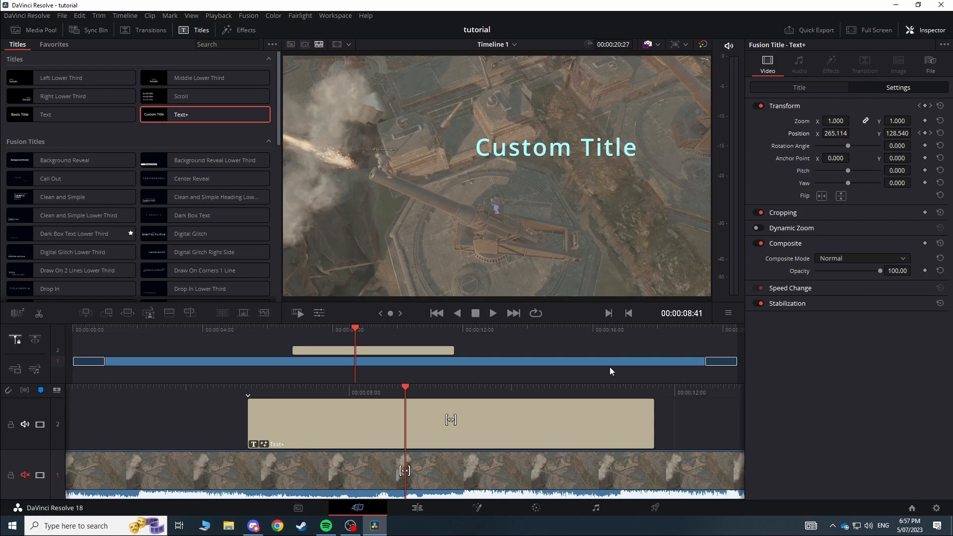
Step: Switch to Discord, open the Davinci Resolve tips thread under clips-and-highlights, review its text-styling, tracking and masking guides, and return to DaVinci Resolve
click(253, 526)
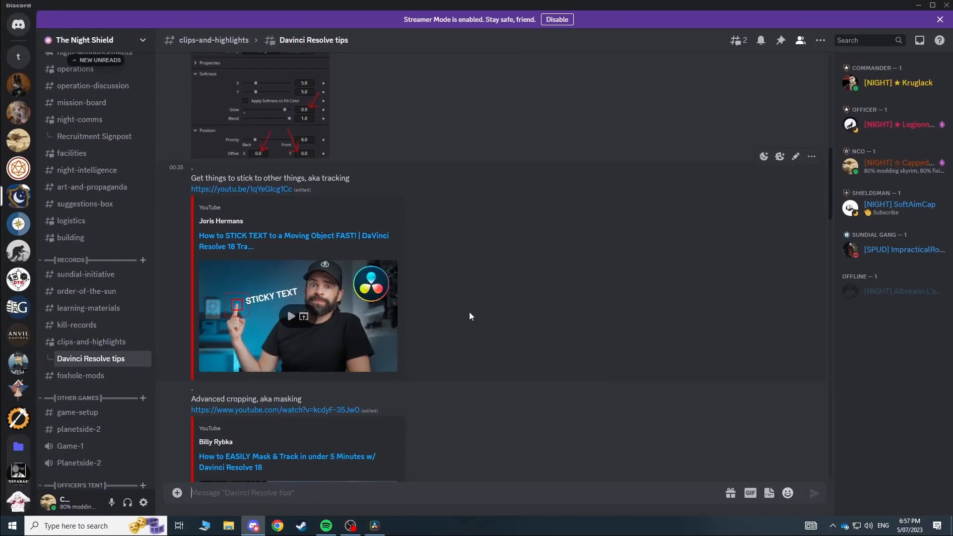
scroll(471, 316, up, 1)
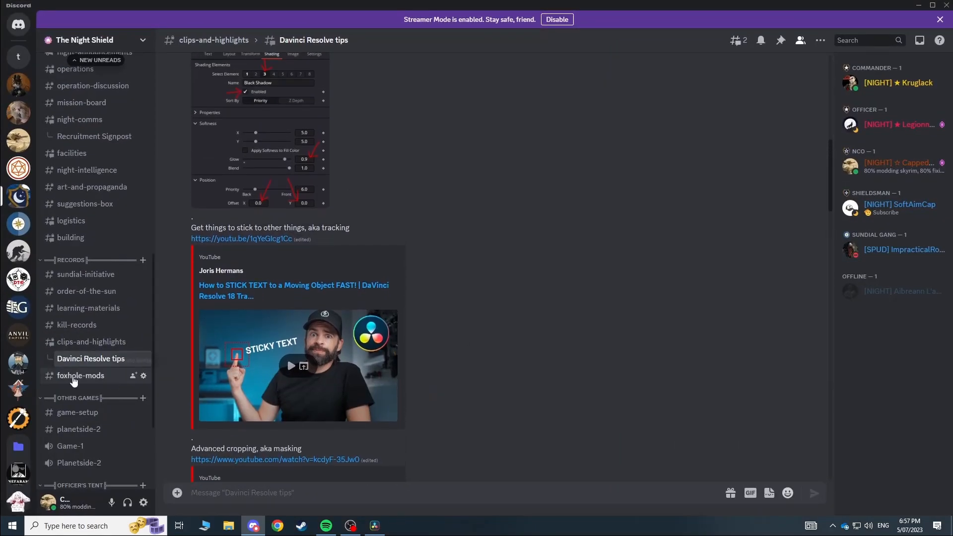
click(97, 345)
click(761, 40)
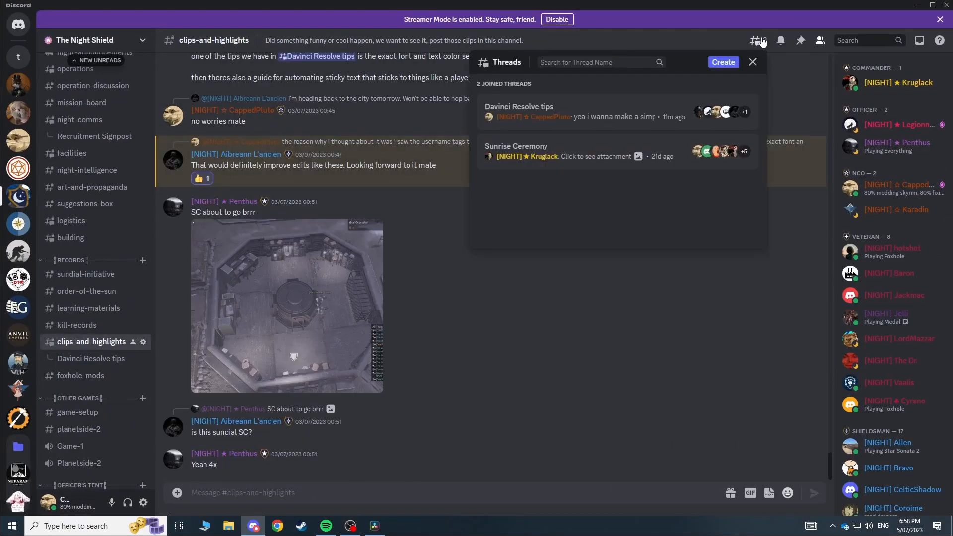
click(603, 110)
scroll(501, 341, up, 10)
scroll(496, 350, down, 5)
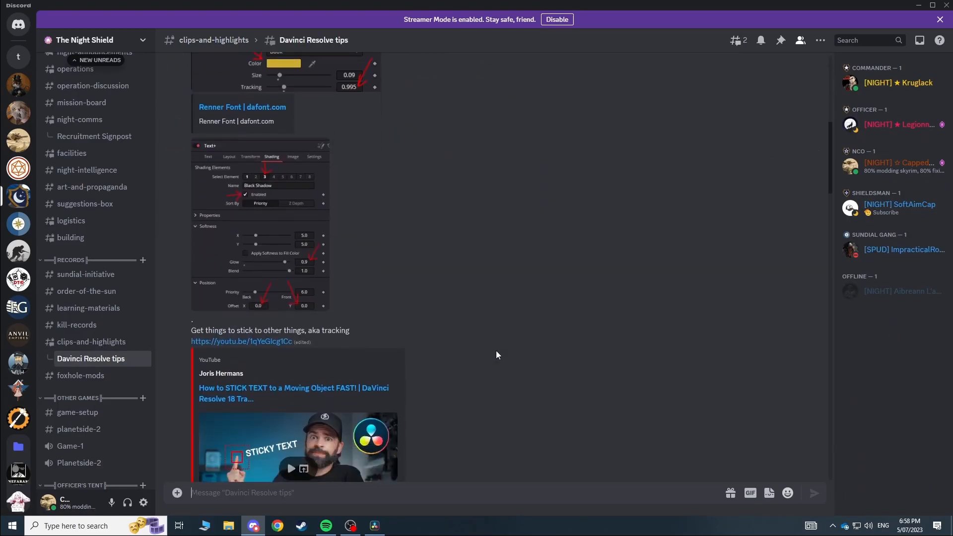
scroll(496, 350, down, 7)
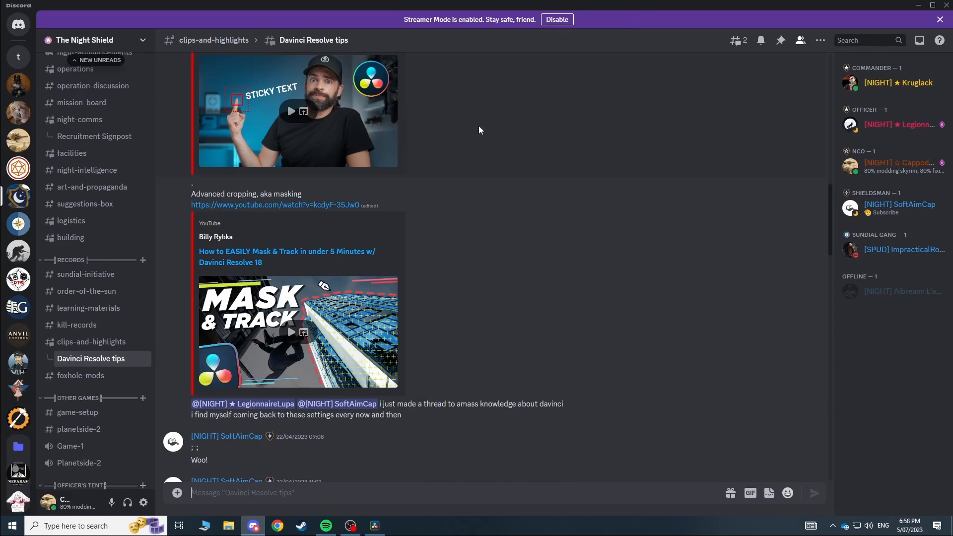
scroll(236, 352, up, 5)
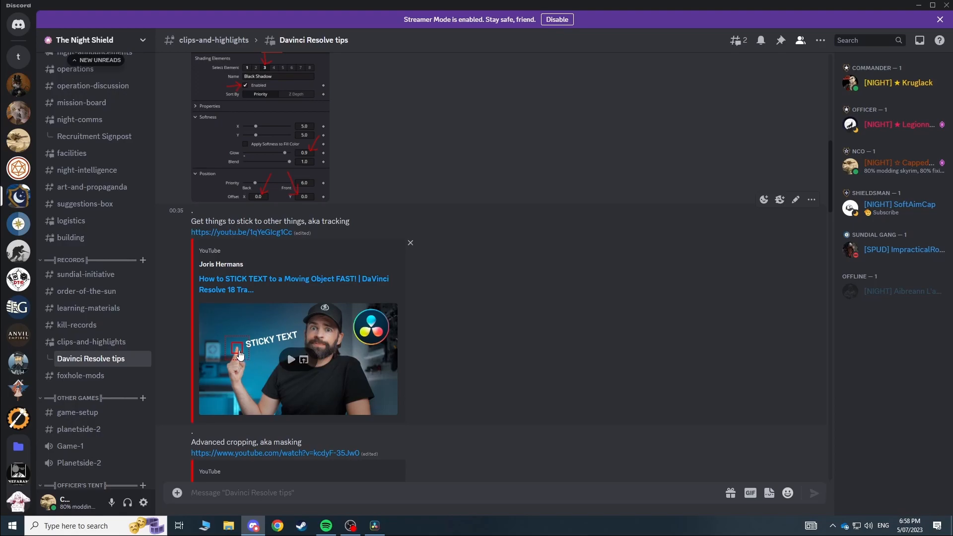
key(alt+Tab)
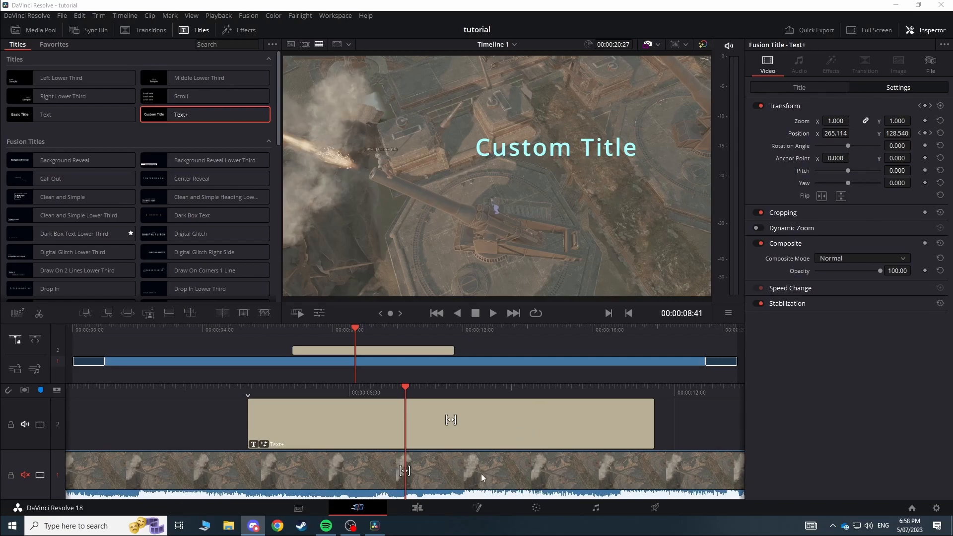
Step: Show the project in the Edit workspace, give the video tracks more room and zoom the timeline out to fit all clips
click(417, 507)
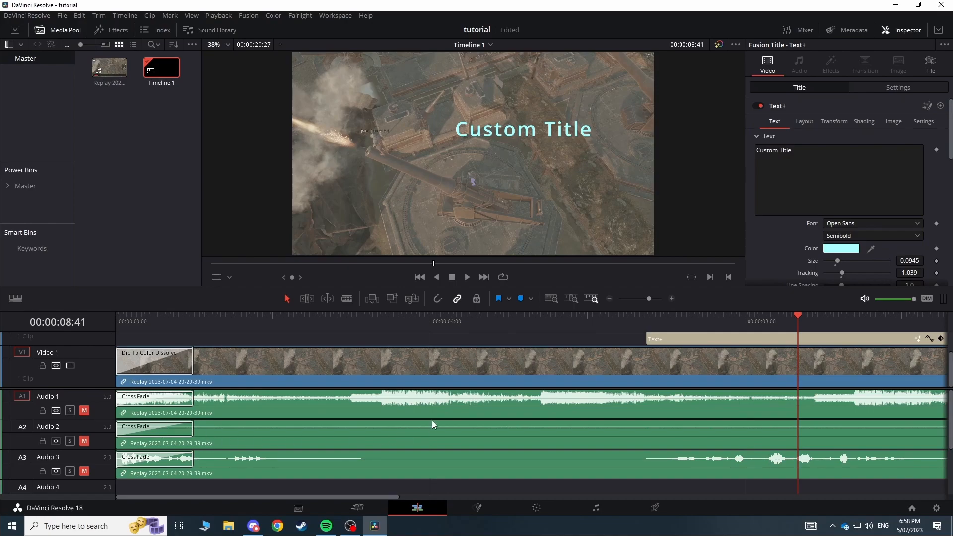
scroll(522, 340, up, 2)
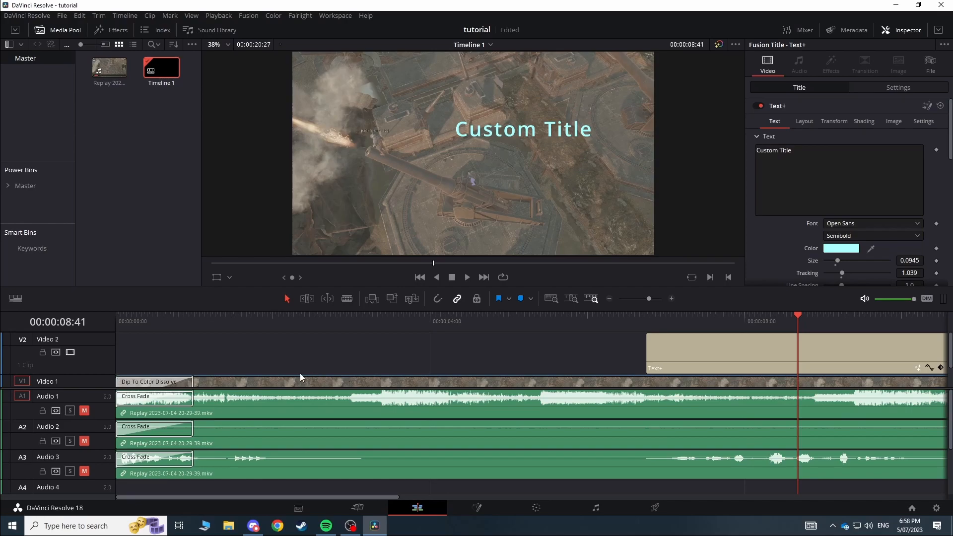
scroll(300, 373, down, 2)
drag(235, 388, 274, 419)
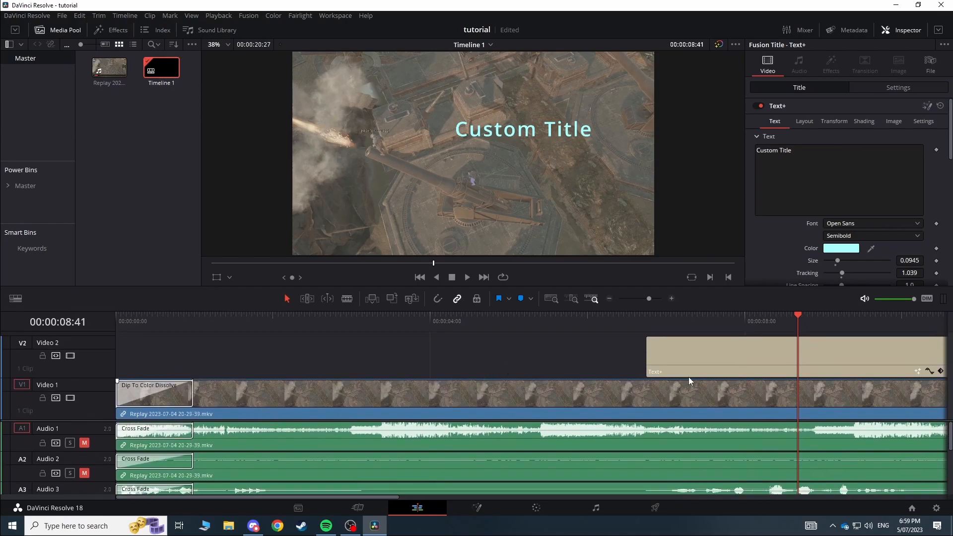
drag(648, 300, 645, 300)
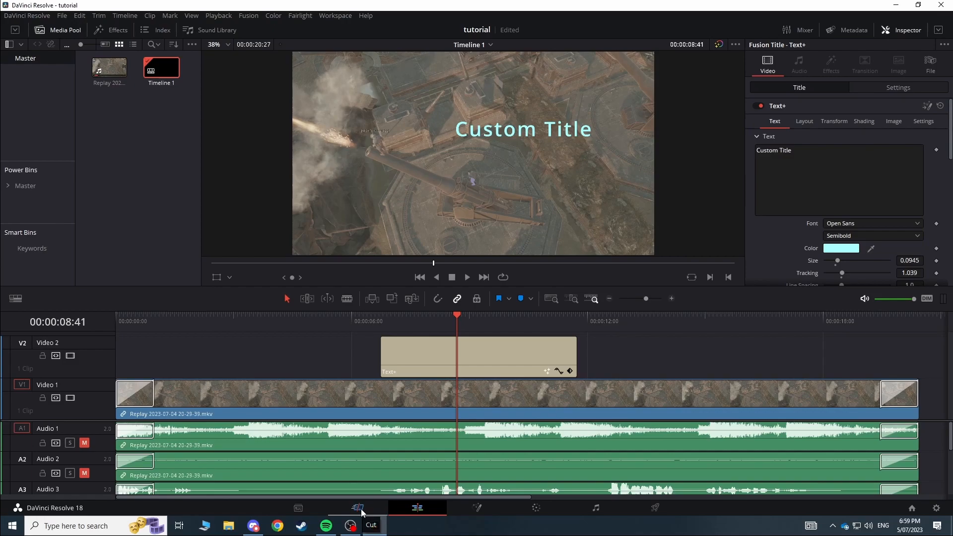
Step: Examine the commands available for the replay clip and compare the project across the Cut, Edit and Fusion workspaces
click(365, 394)
right_click(392, 403)
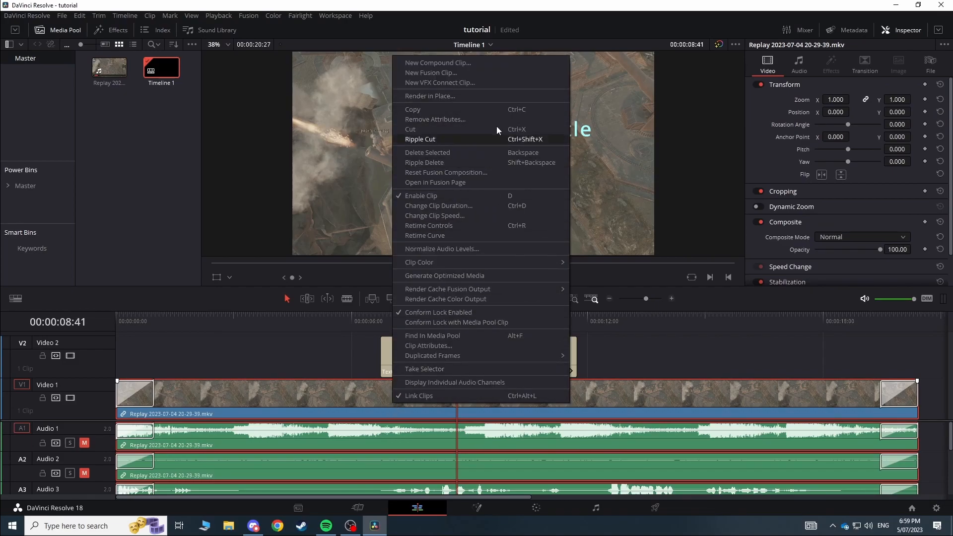
click(631, 359)
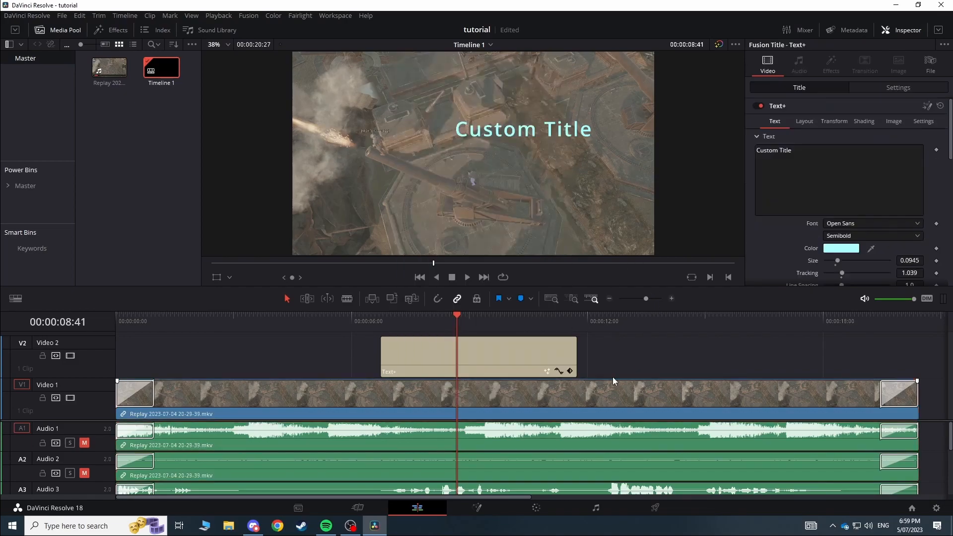
click(362, 507)
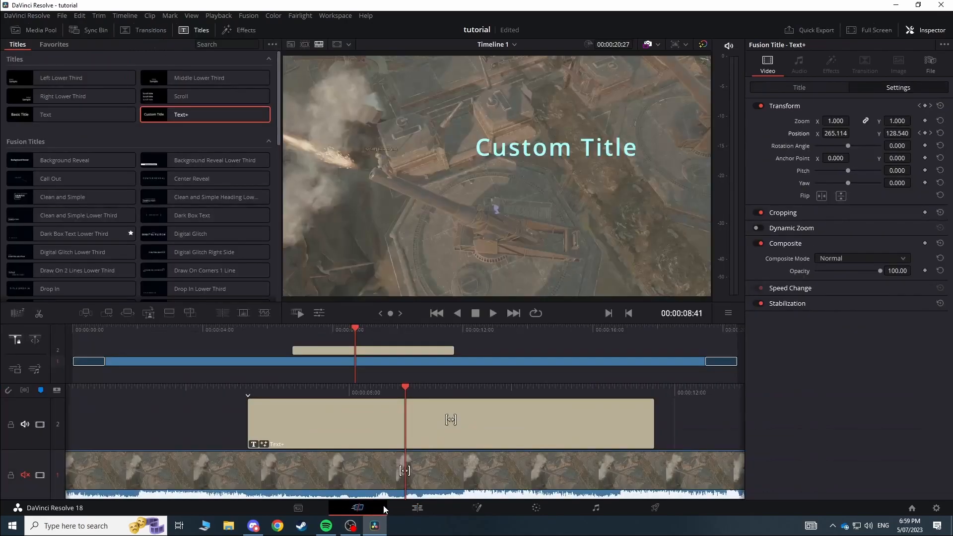
click(417, 509)
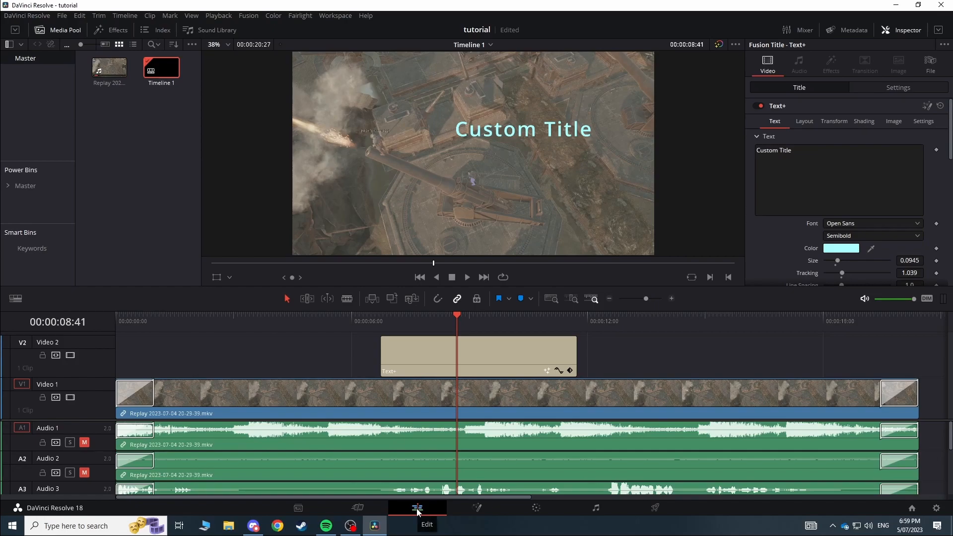
click(471, 507)
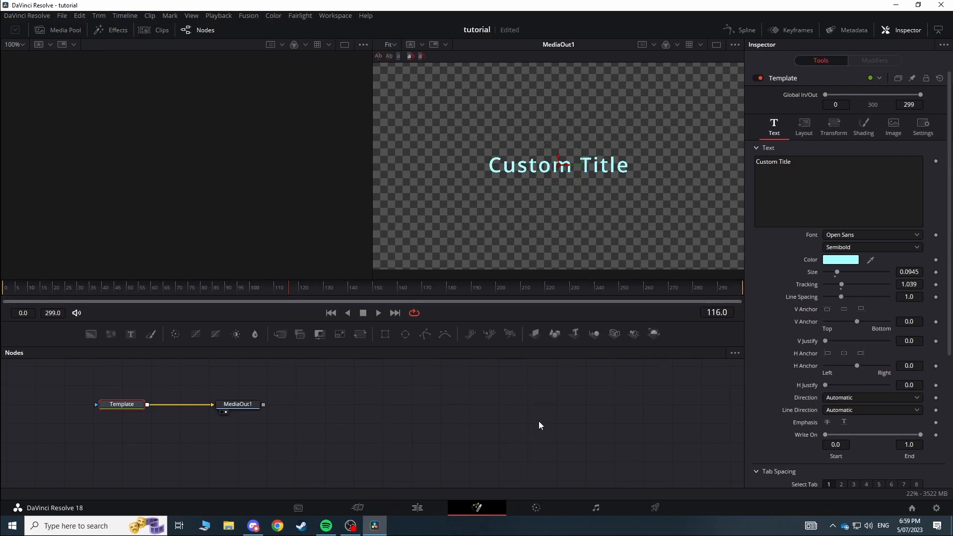
Step: Move the playhead to 00:00:13:11 and place a Three Line Drop title on video track 2, starting just before it
click(421, 507)
click(660, 323)
drag(659, 311, 634, 318)
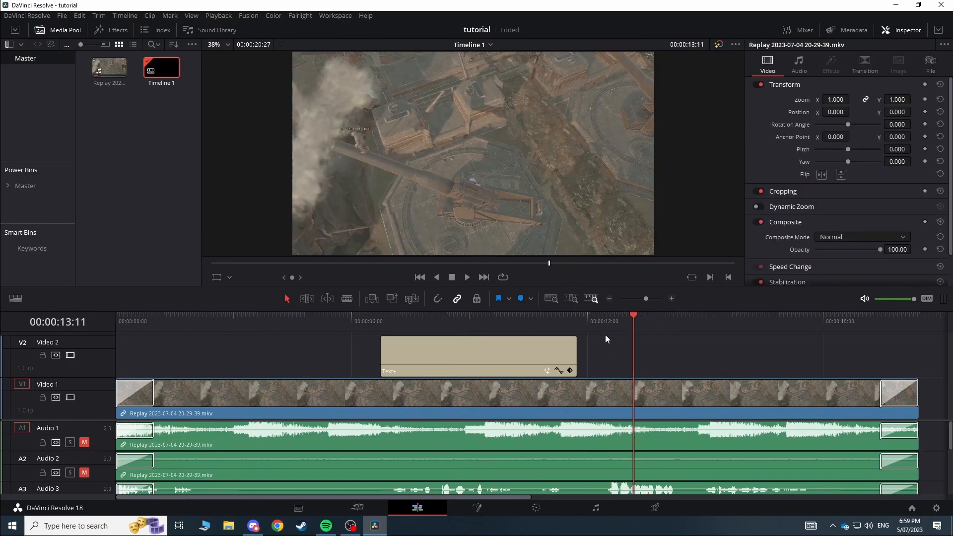
click(358, 507)
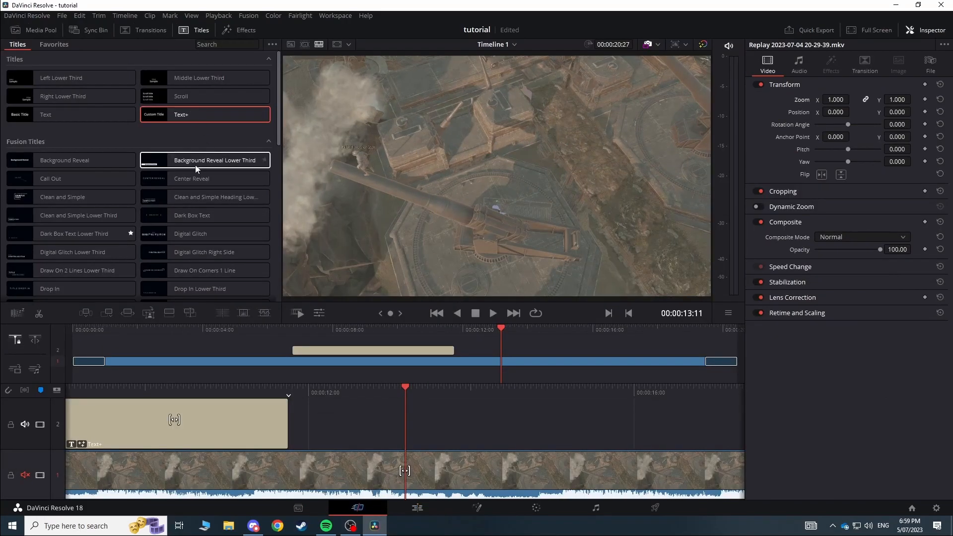
scroll(198, 228, down, 5)
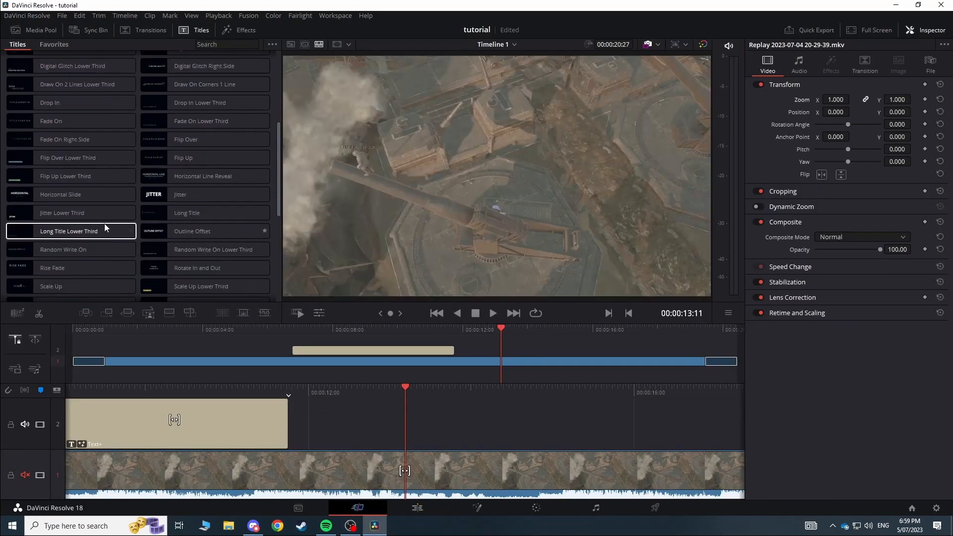
scroll(102, 245, down, 1)
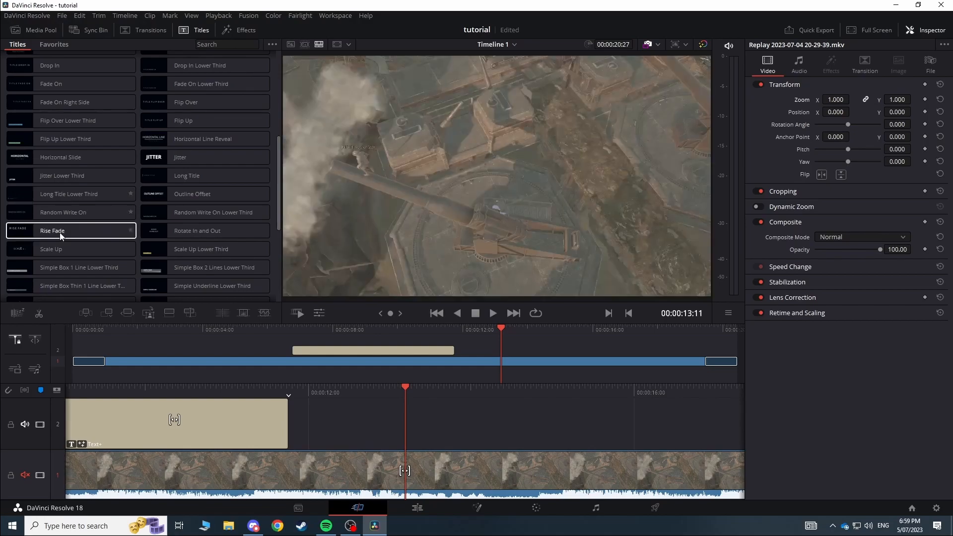
scroll(127, 268, down, 5)
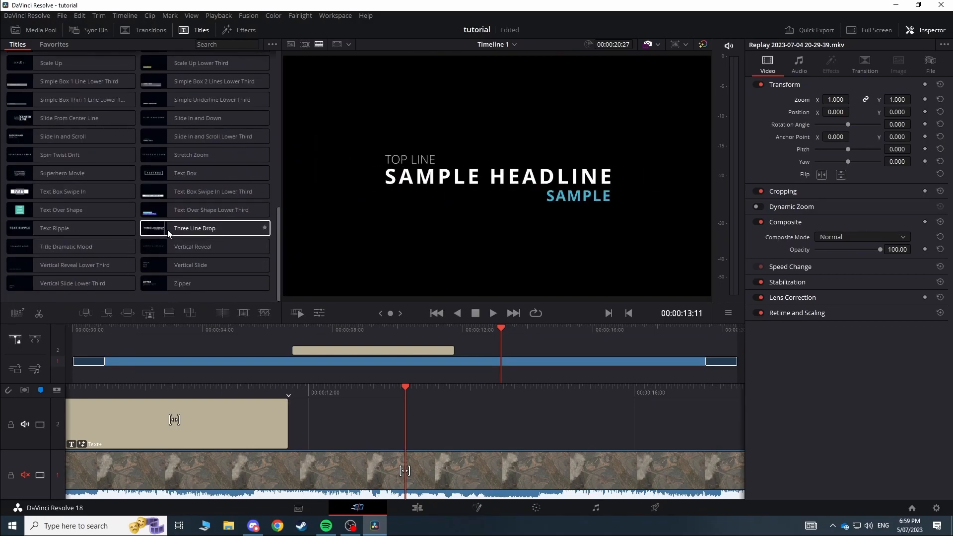
drag(159, 230, 385, 399)
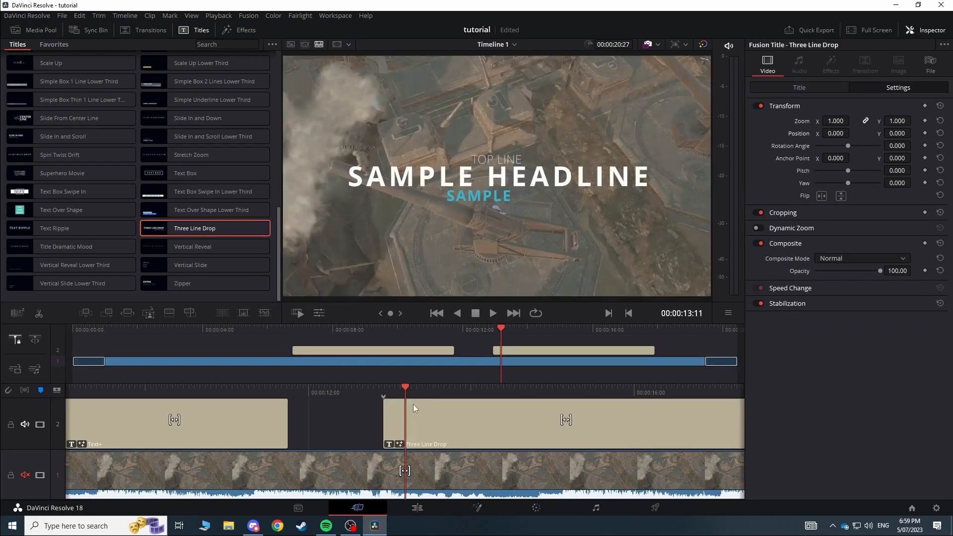
Step: Open the Three Line Drop title from the Edit timeline in the Fusion workspace
click(417, 507)
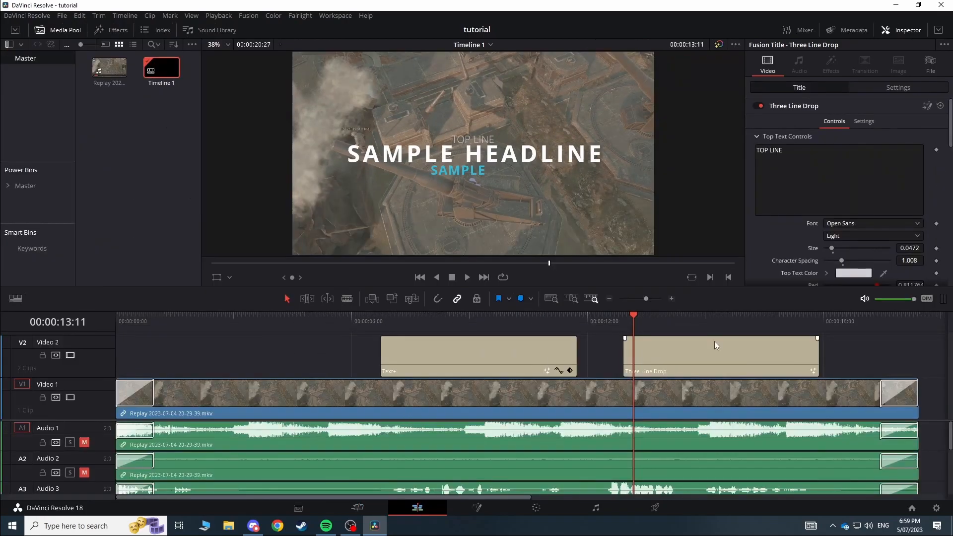
right_click(713, 355)
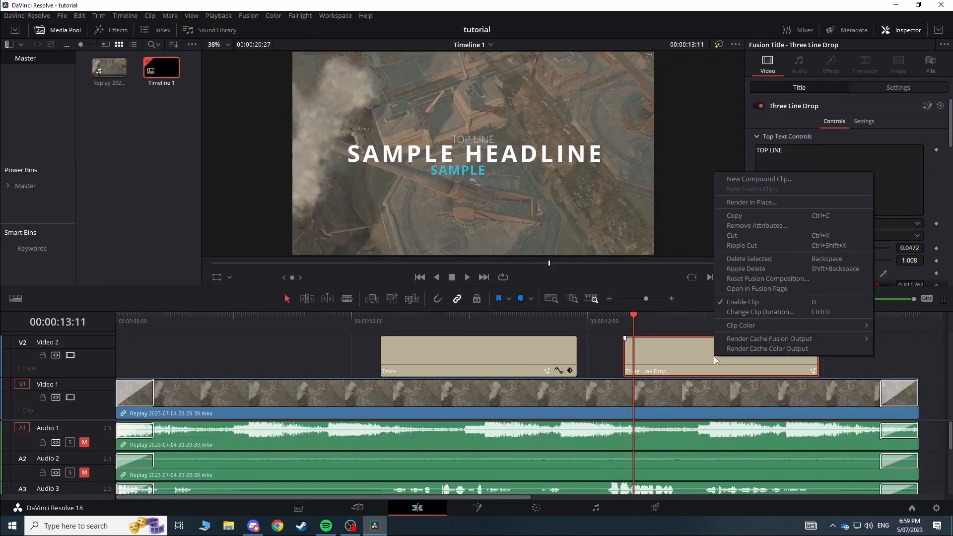
click(743, 289)
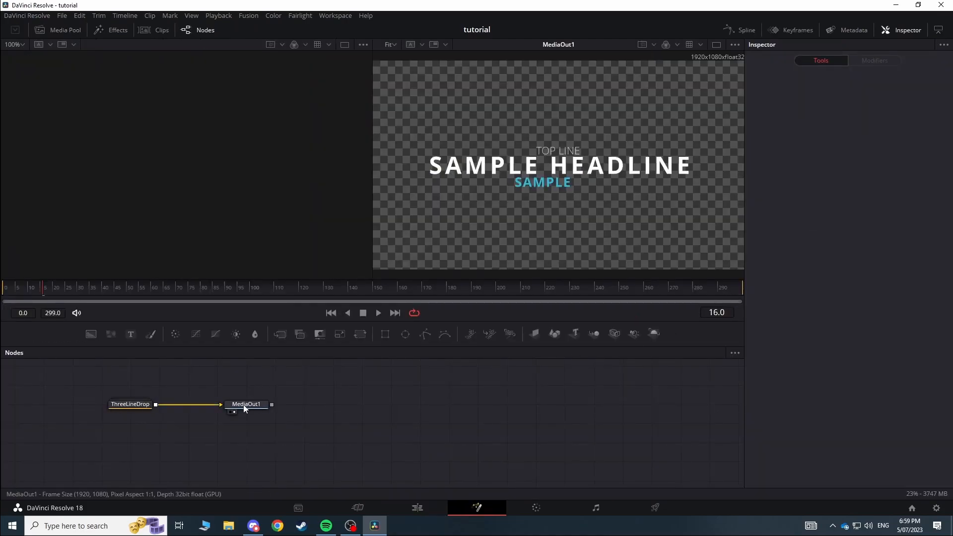
Step: Move the MediaOut1 node up, expand the ThreeLineDrop group to show its inner nodes, and align the group below MediaOut1
drag(244, 405, 249, 368)
drag(131, 406, 268, 402)
double_click(268, 402)
scroll(388, 412, down, 1)
scroll(397, 411, up, 1)
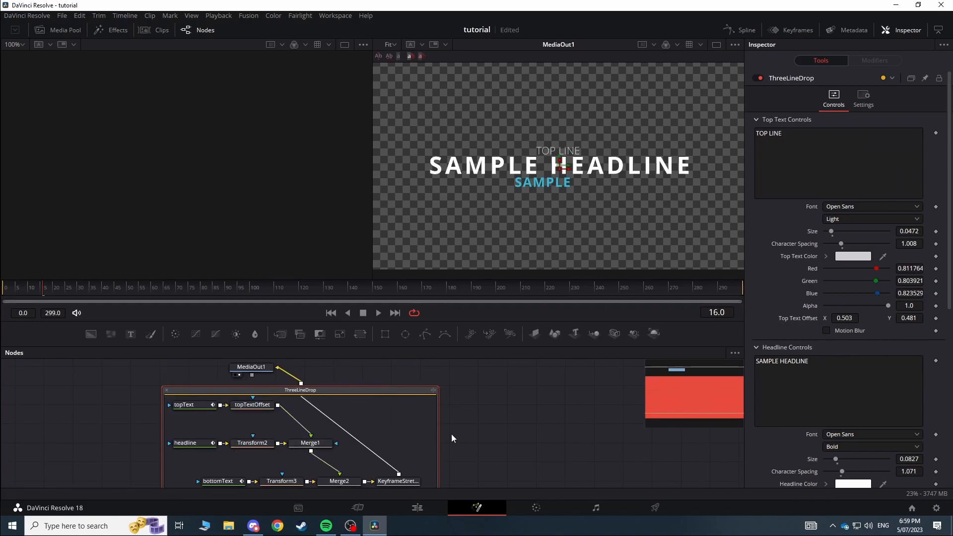
drag(382, 389, 337, 394)
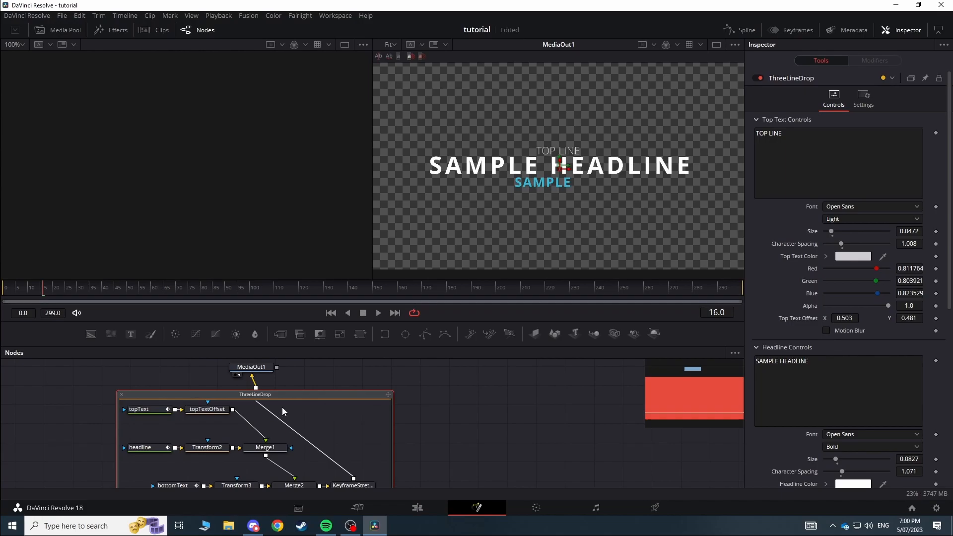
drag(279, 397, 276, 391)
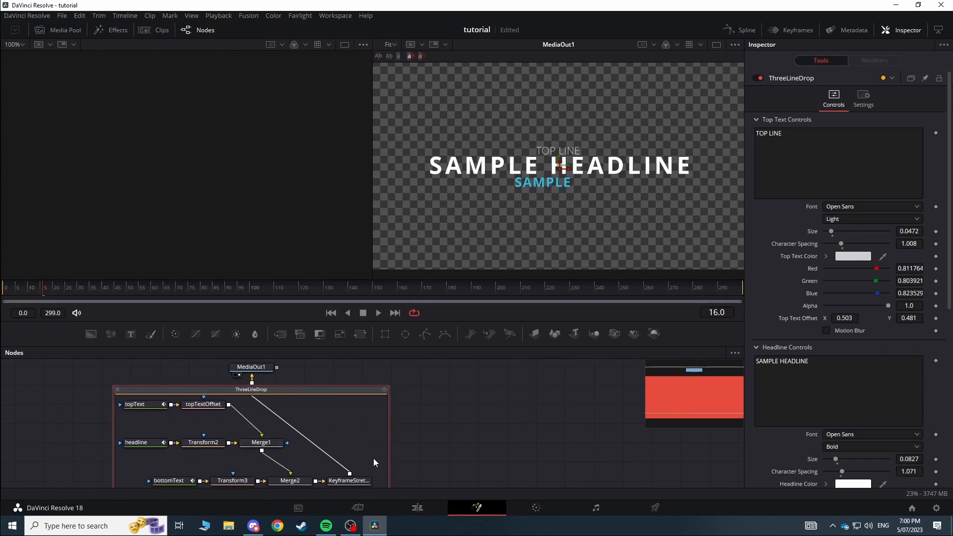
Step: Bring up the Discord tips thread again to look at its tracking and masking tutorials, and put it away
drag(952, 236, 645, 1)
scroll(278, 314, down, 2)
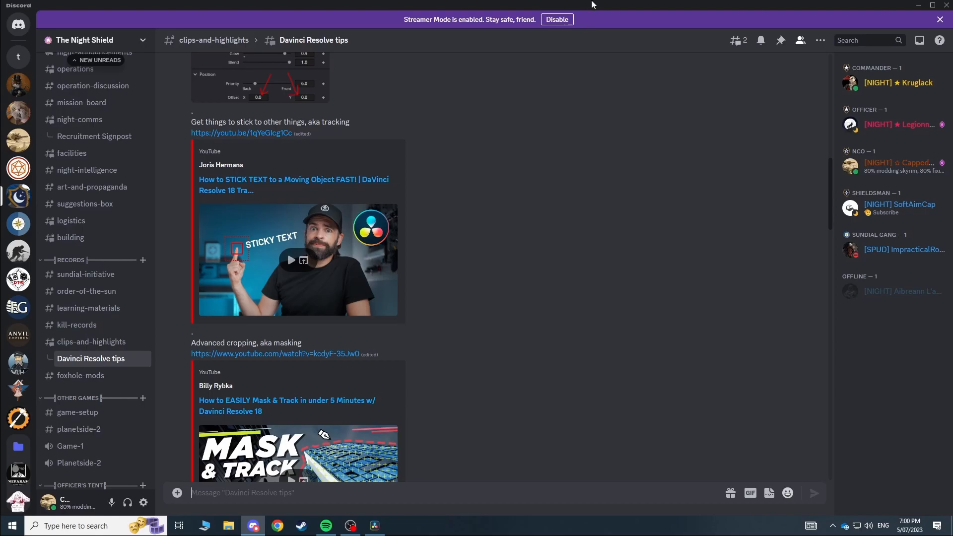
drag(599, 3, 952, 268)
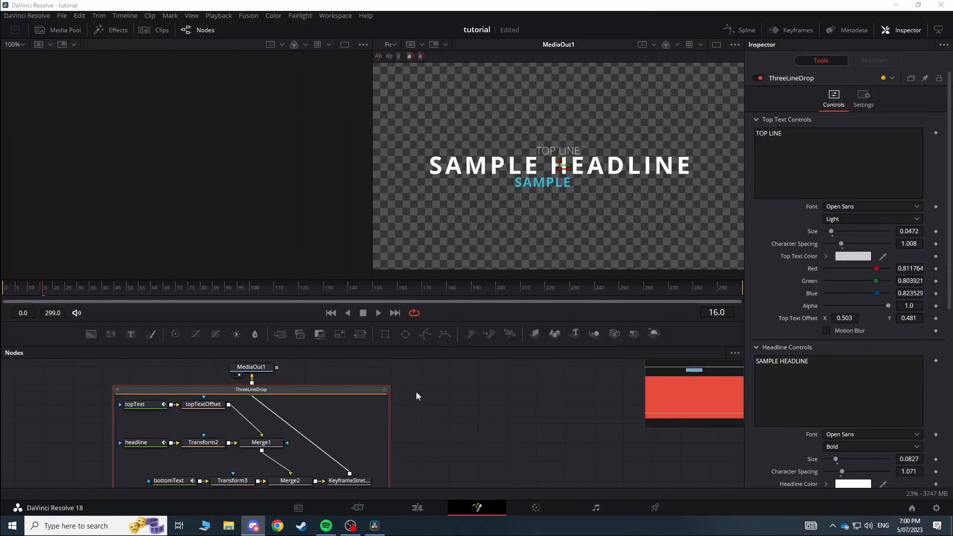
Step: Open the Three Line Drop title in the Color workspace and move node 01 to the middle of the node graph
click(537, 508)
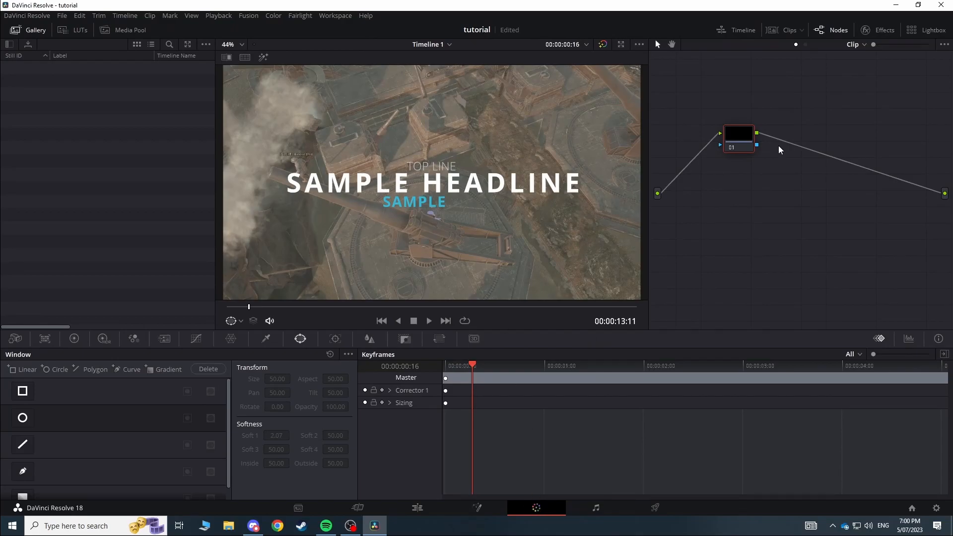
drag(743, 145, 779, 189)
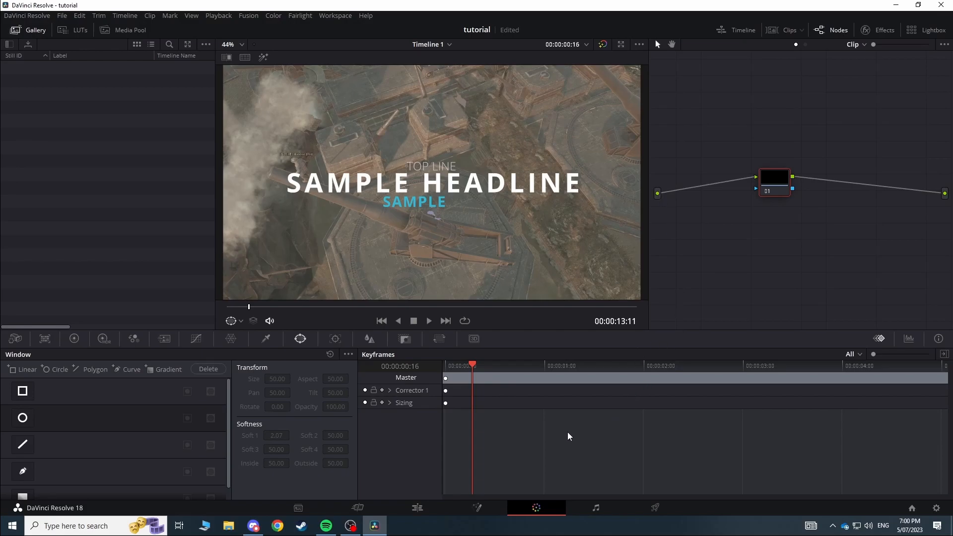
Step: Look over the Fairlight audio workspace and switch to the Deliver workspace
click(605, 512)
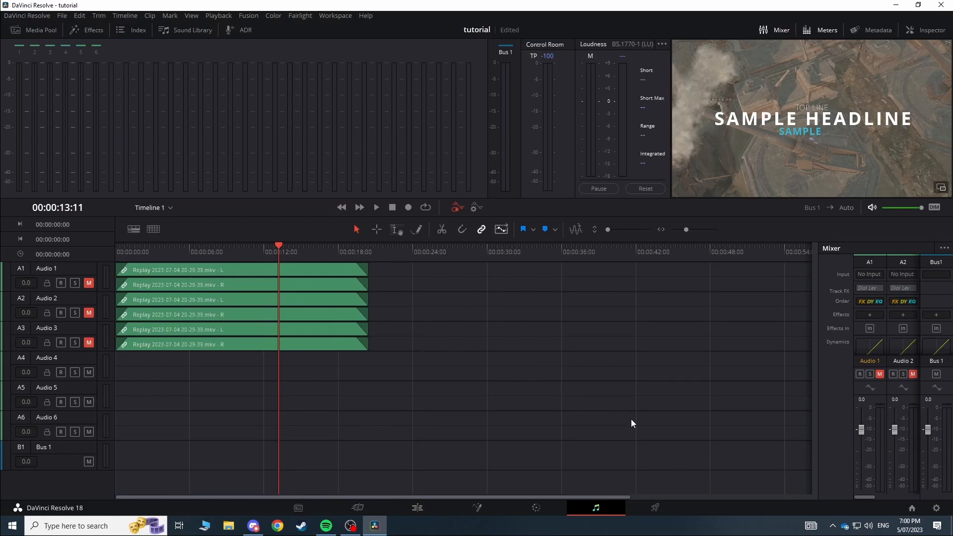
click(662, 511)
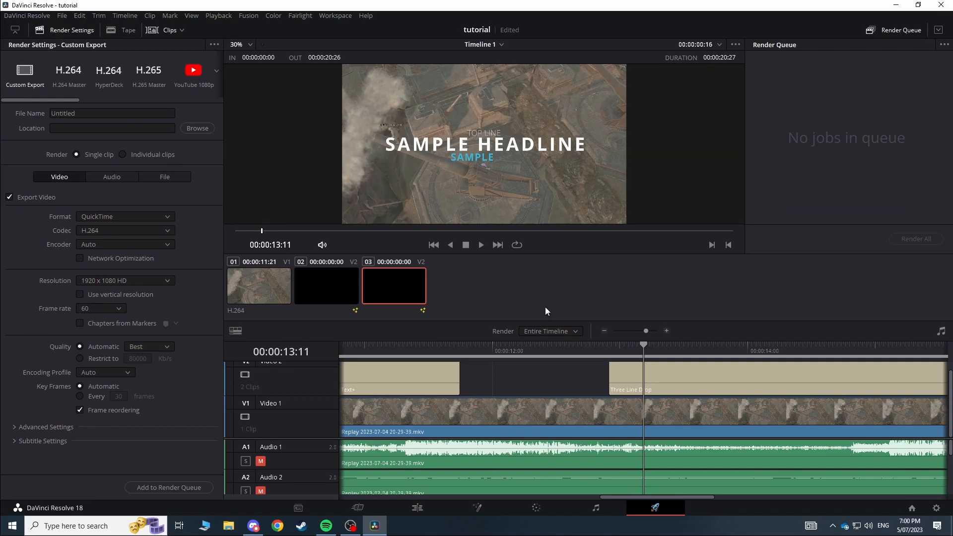
Step: Set up the render with the YouTube 1080p preset, the file name dzgnfhmj and the Desktop folder as its location
click(186, 78)
click(119, 111)
key(ctrl+a)
text(dzgnfhmj)
click(195, 128)
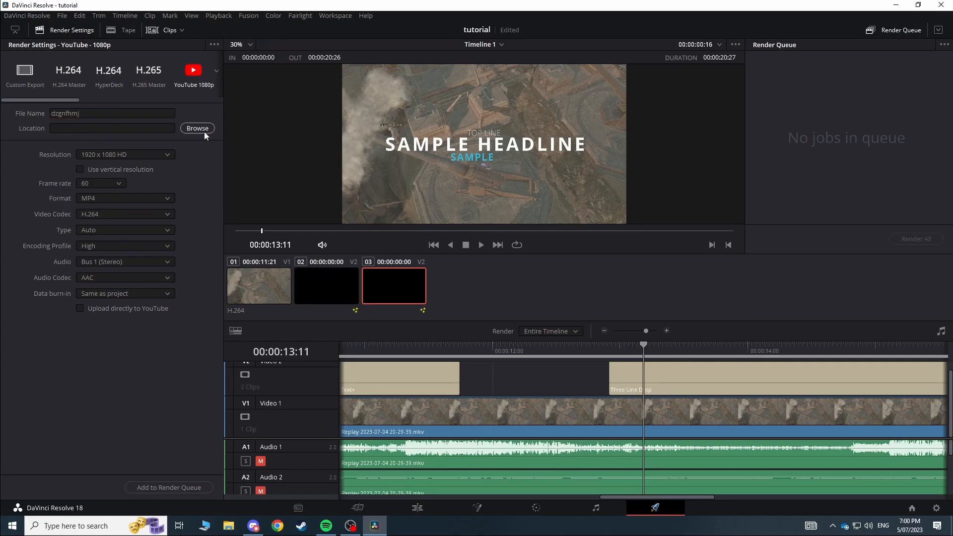
click(41, 88)
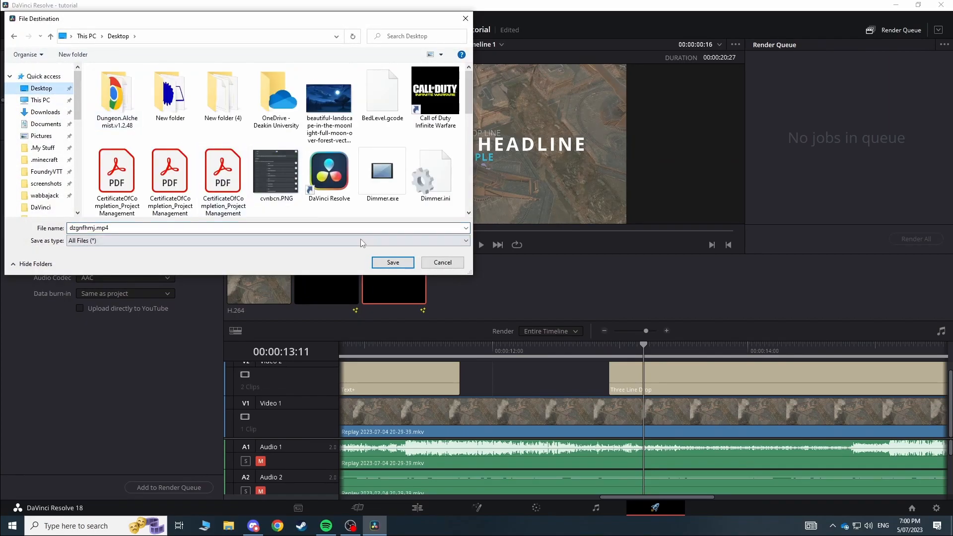
click(393, 262)
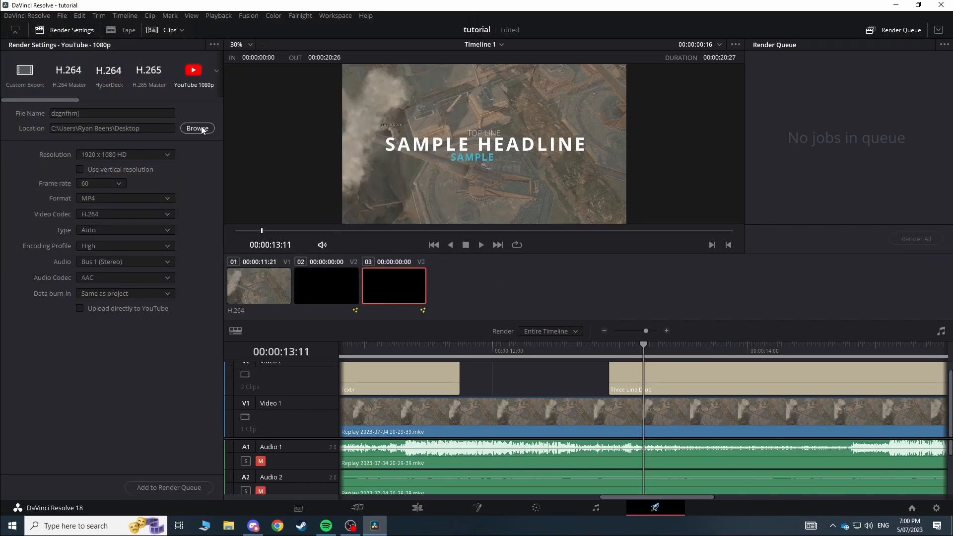
Step: Add the timeline to the render queue and render all queued jobs
click(171, 489)
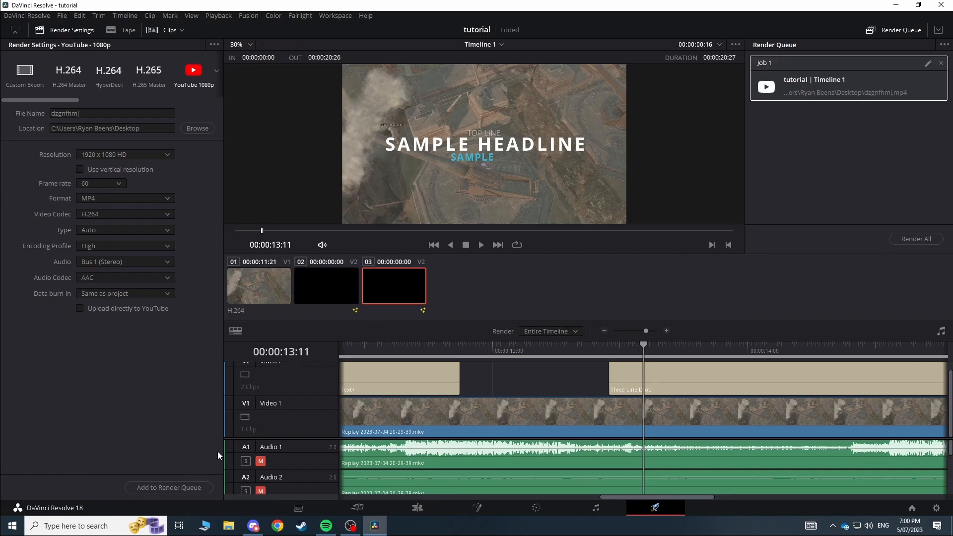
click(911, 241)
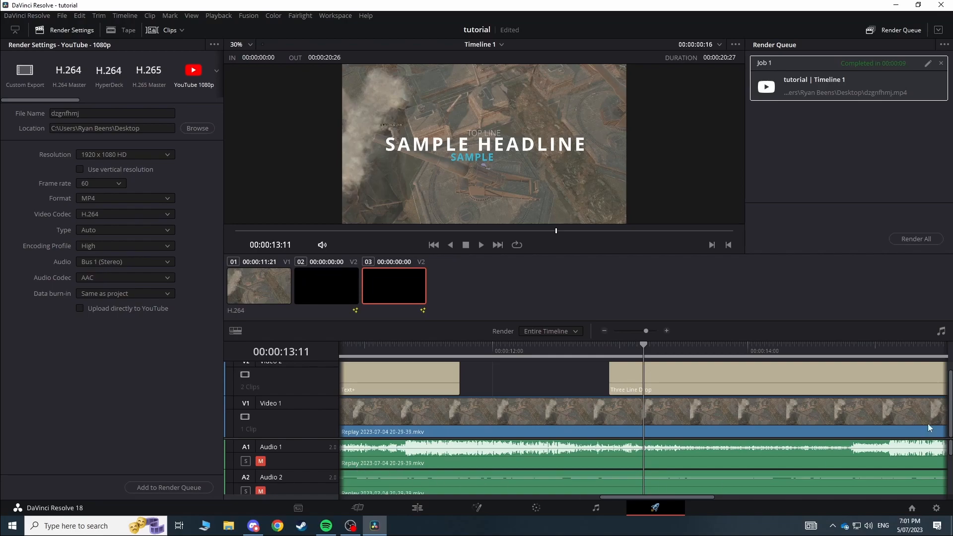
Step: Open dzgnfhmj.mp4 from the Desktop folder in File Explorer, skip ahead to check the Three Line Drop title, and pause playback
click(228, 529)
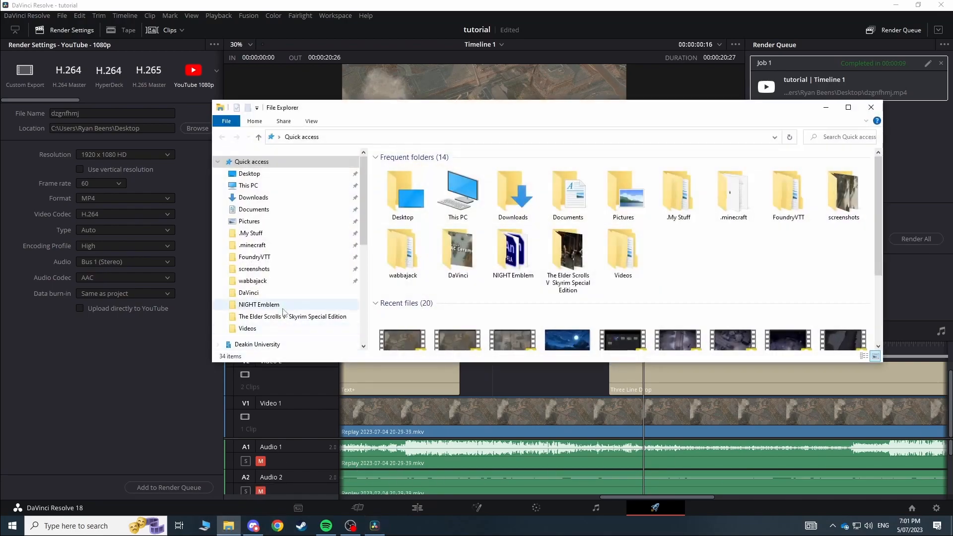
click(249, 173)
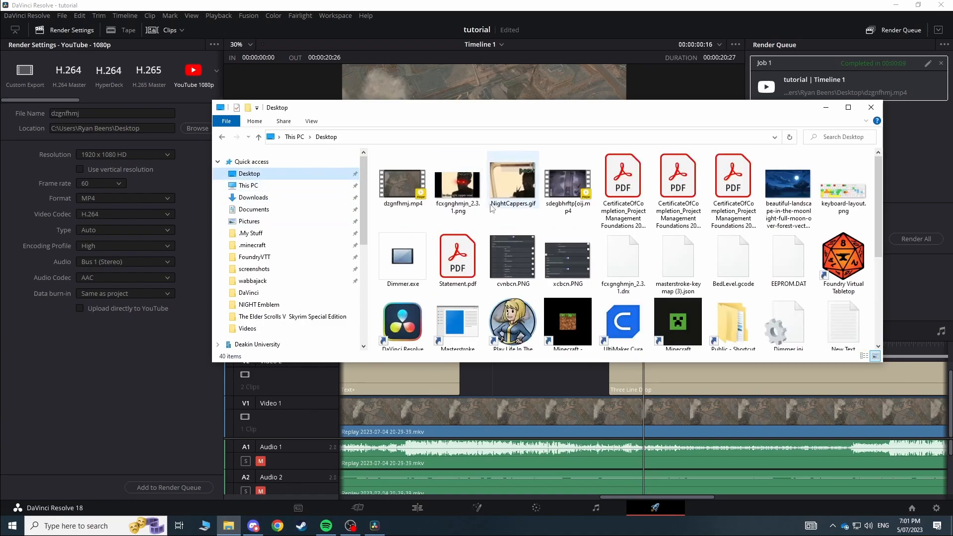
click(401, 195)
double_click(401, 195)
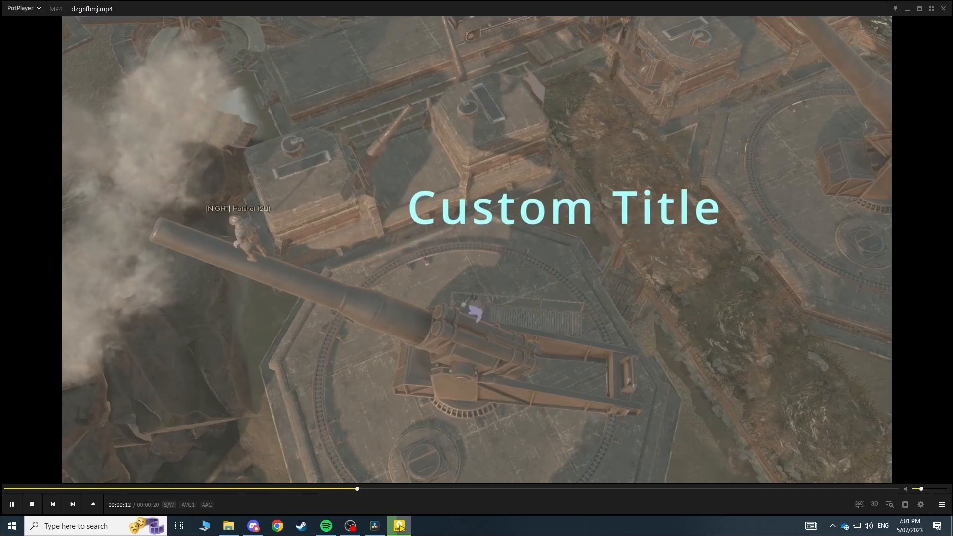
click(597, 489)
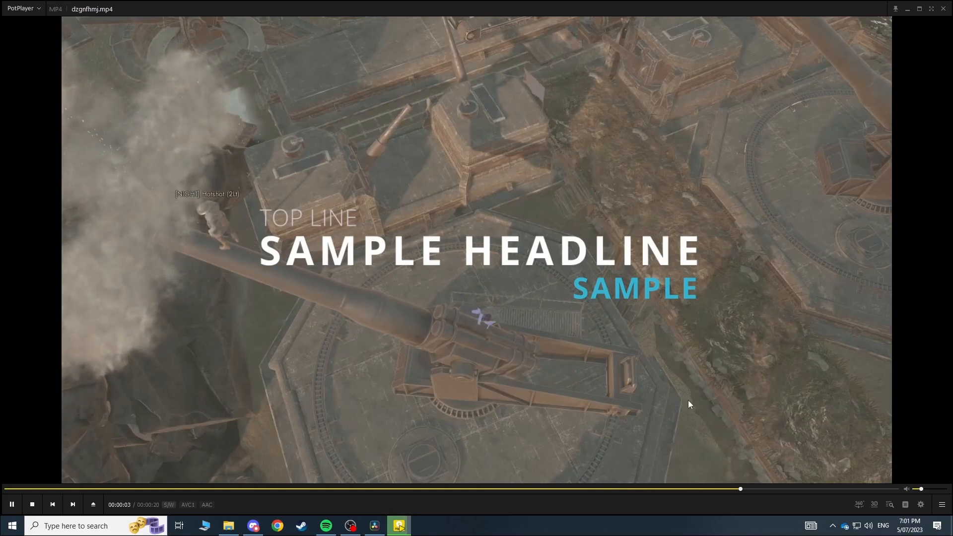
click(596, 316)
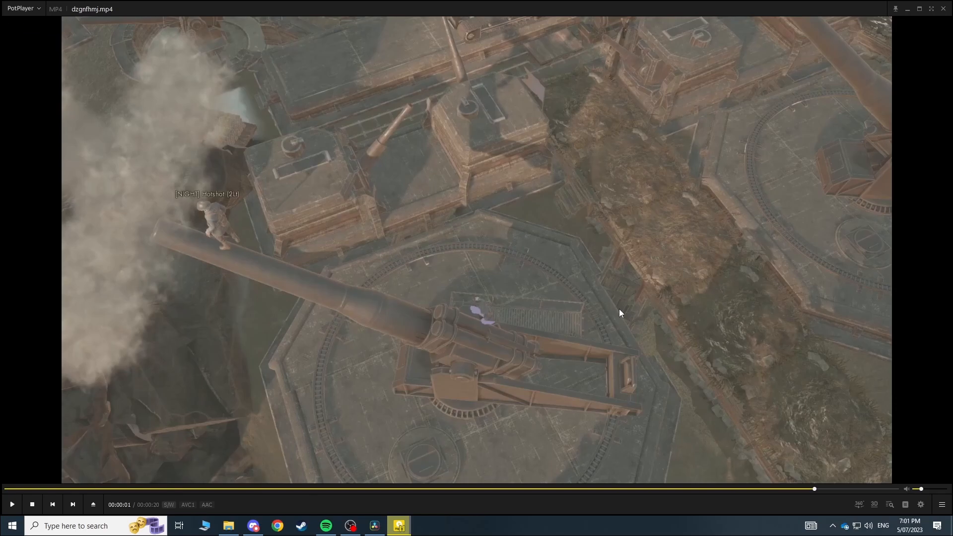
Step: Back in DaVinci Resolve's Cut workspace, apply the Binoculars effect to the replay clip and move the playhead to 00:00:12:02
click(374, 525)
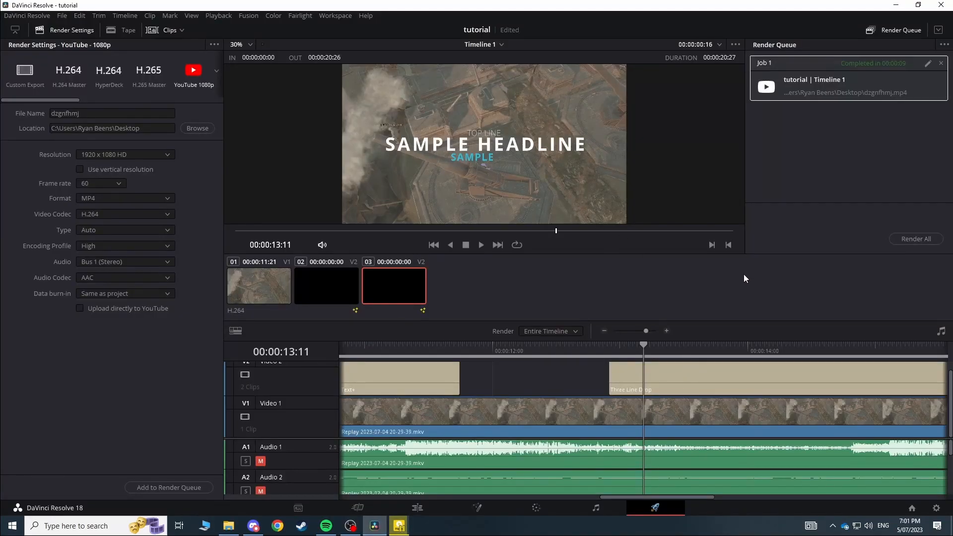
click(369, 508)
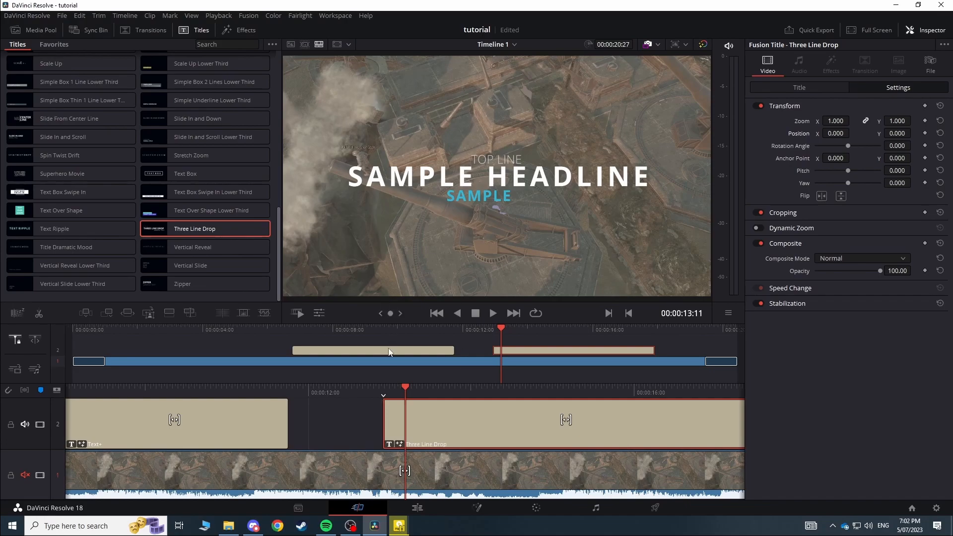
click(239, 32)
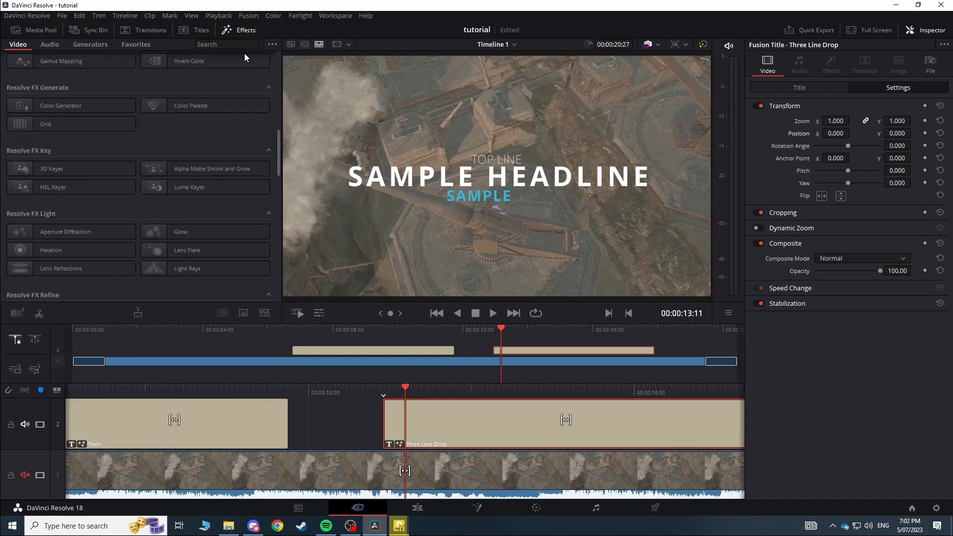
scroll(258, 149, up, 3)
scroll(278, 145, up, 5)
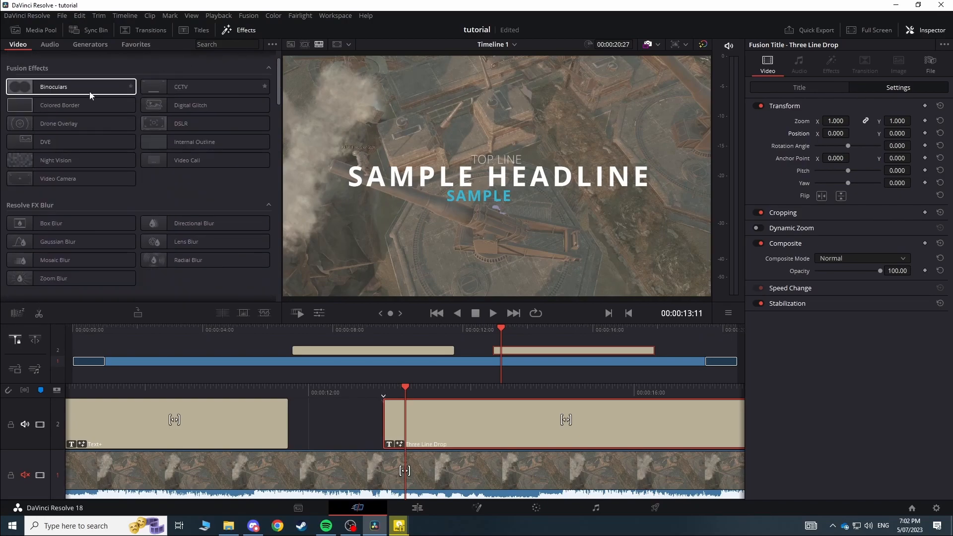
drag(66, 89, 372, 477)
drag(346, 396, 441, 397)
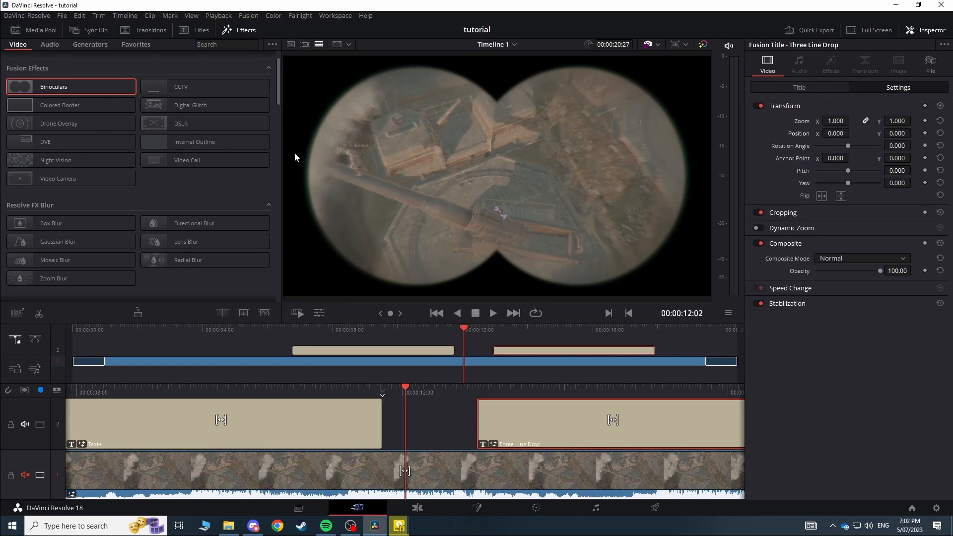
Step: Preview the Video Camera effect, browse the other video effects, and dismiss the limitation and unknown tool warnings
mouse_move(69, 181)
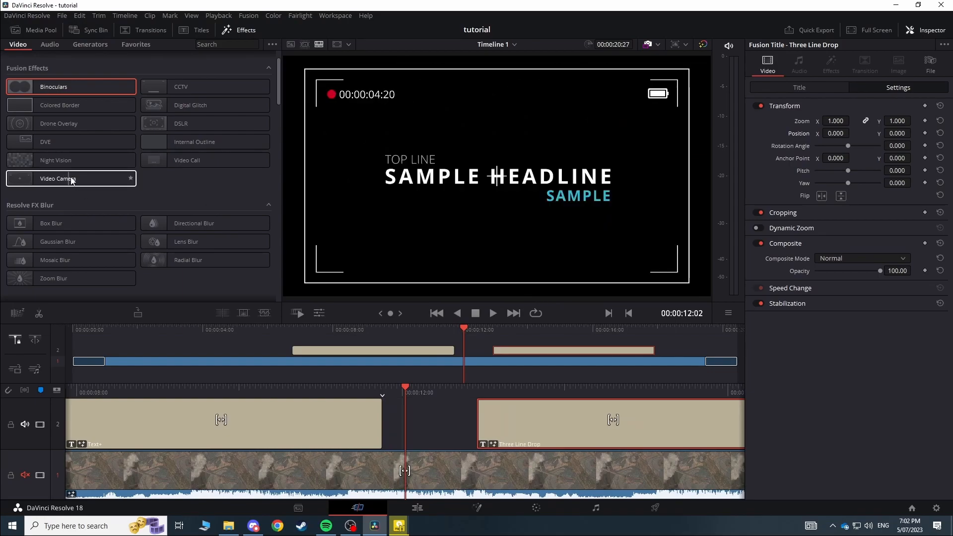
scroll(199, 198, down, 10)
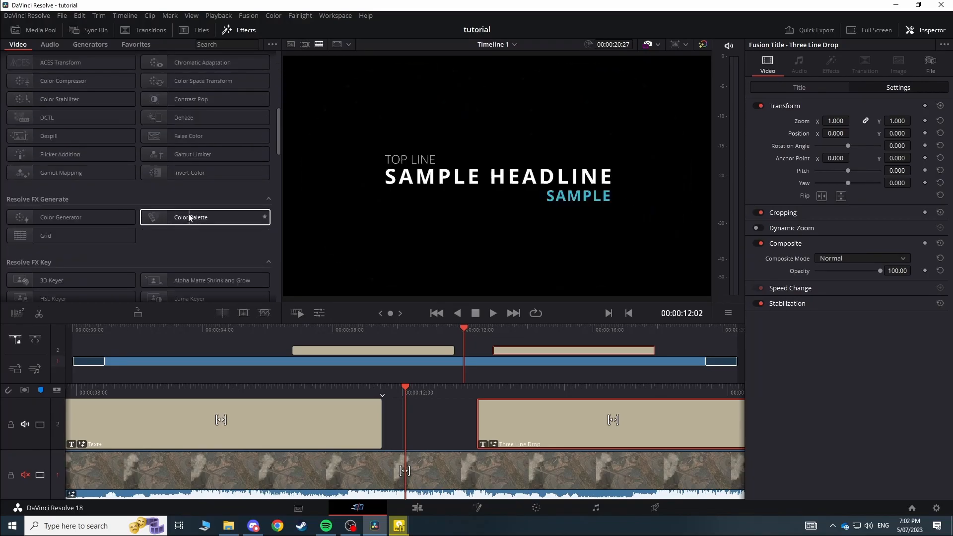
scroll(99, 224, down, 3)
scroll(170, 215, up, 12)
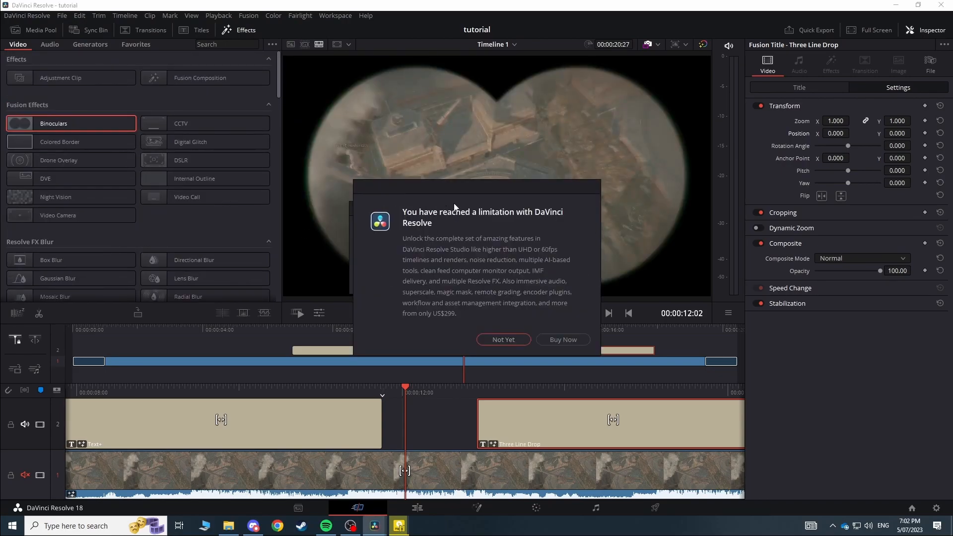
click(510, 340)
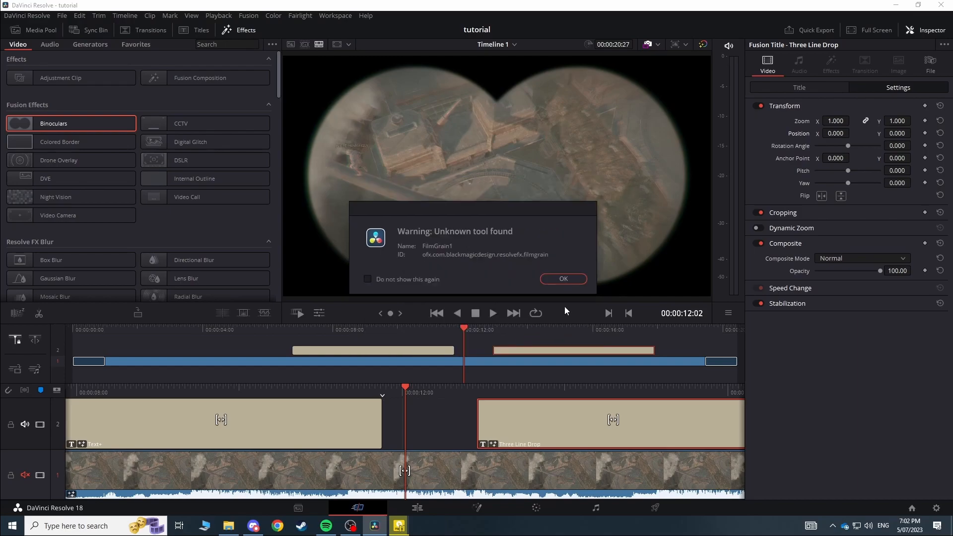
click(563, 279)
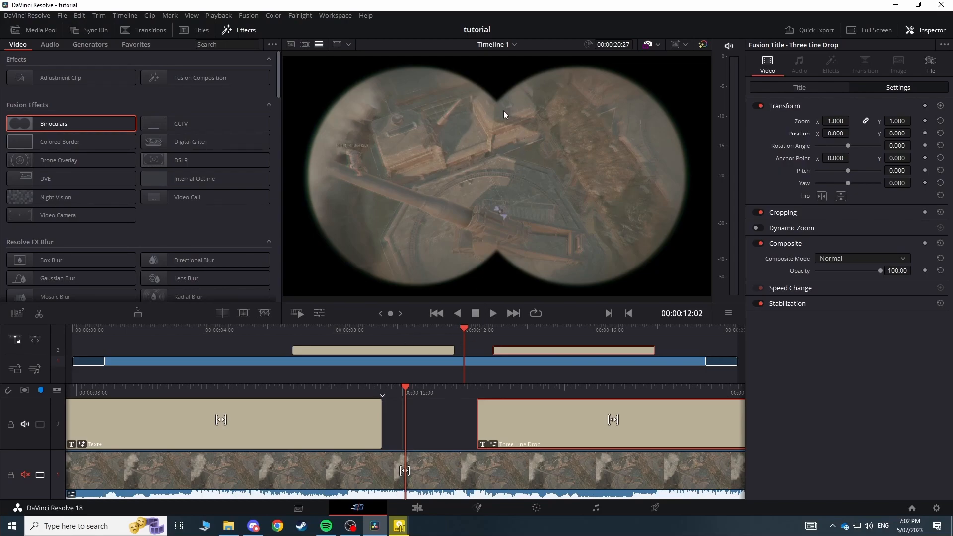
Step: Show the library of video transitions
click(147, 35)
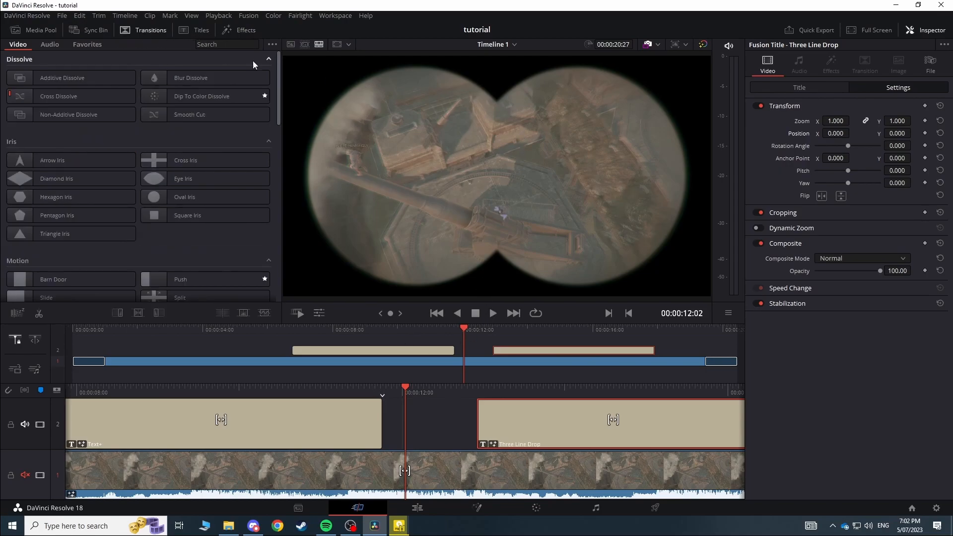